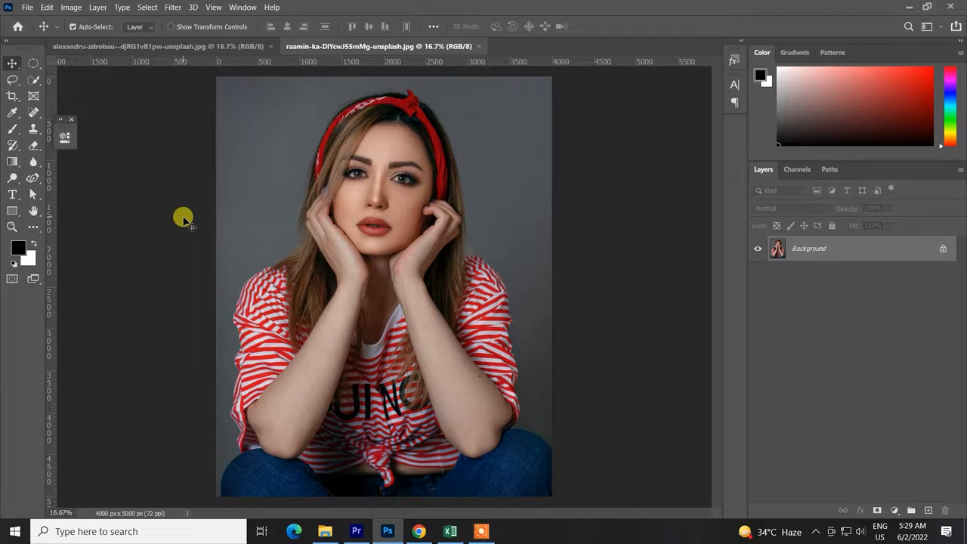
Duplicate the Background layer and convert the copy, Layer 1, to a smart object.
key(ctrl)
key(ctrl+j)
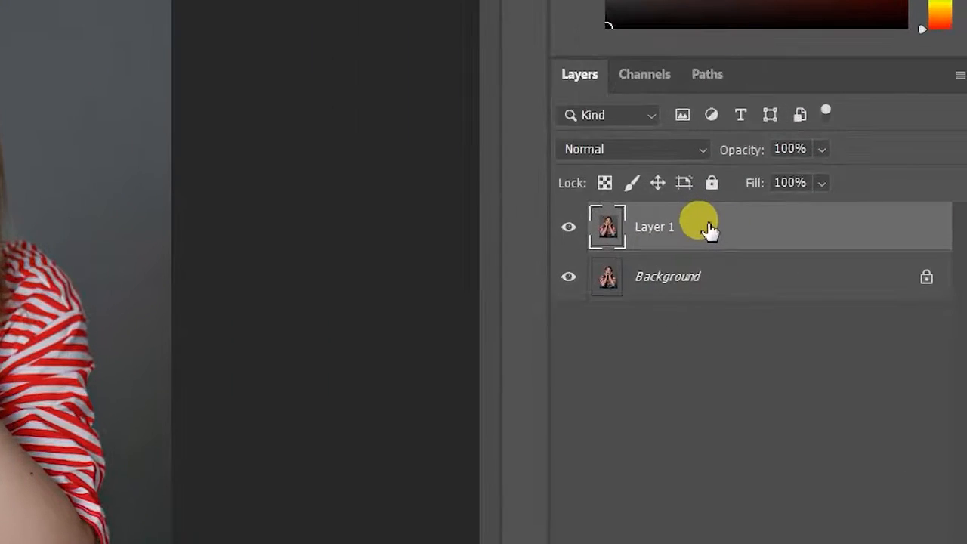
double_click(805, 249)
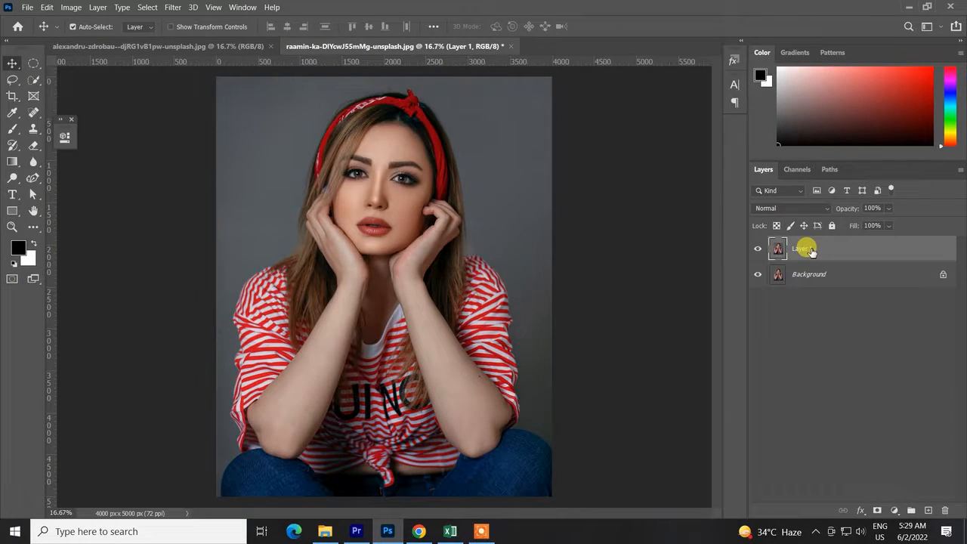
right_click(811, 252)
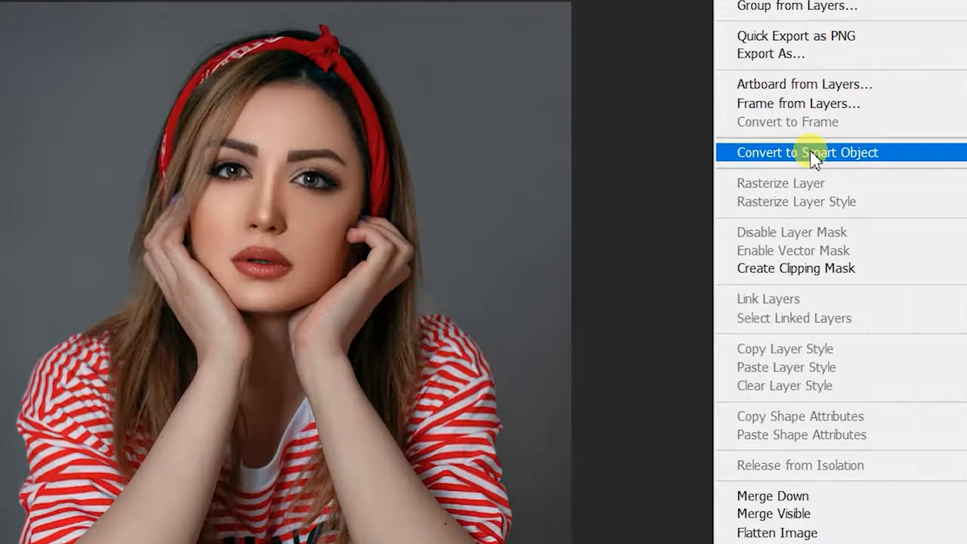
click(814, 154)
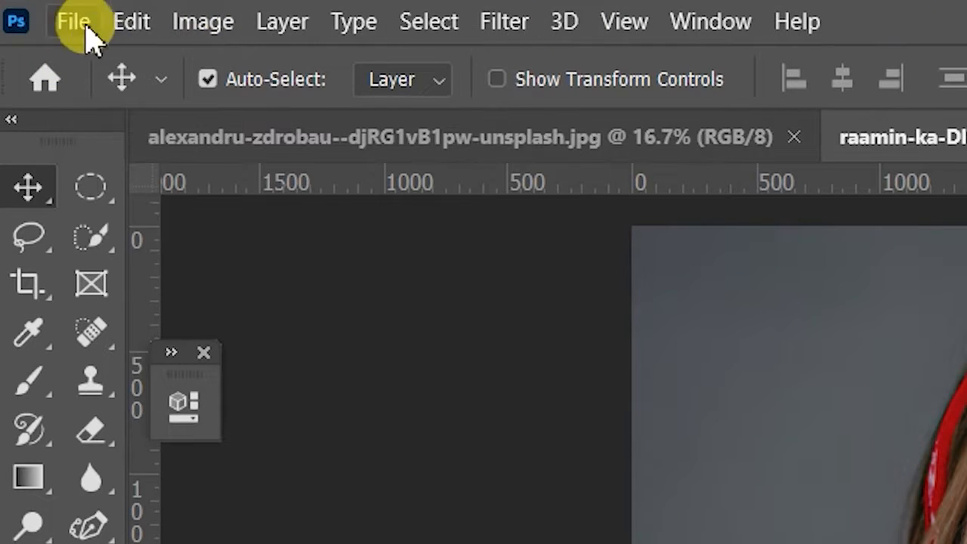
click(155, 21)
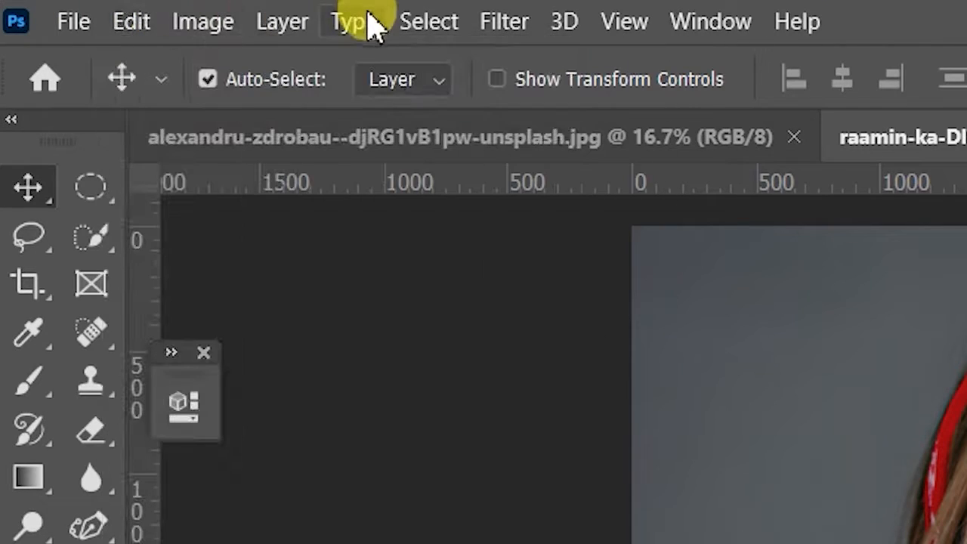
mouse_move(374, 23)
click(410, 20)
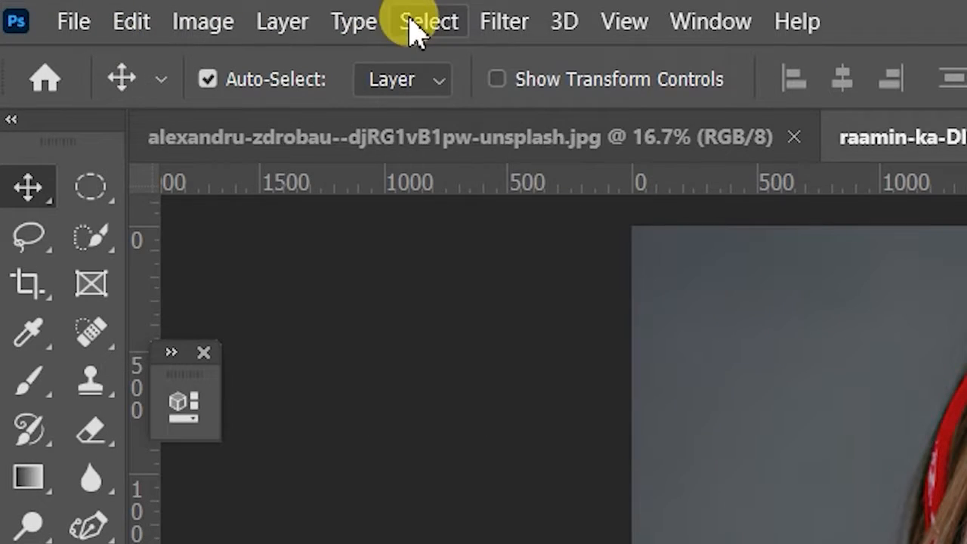
click(508, 7)
click(558, 14)
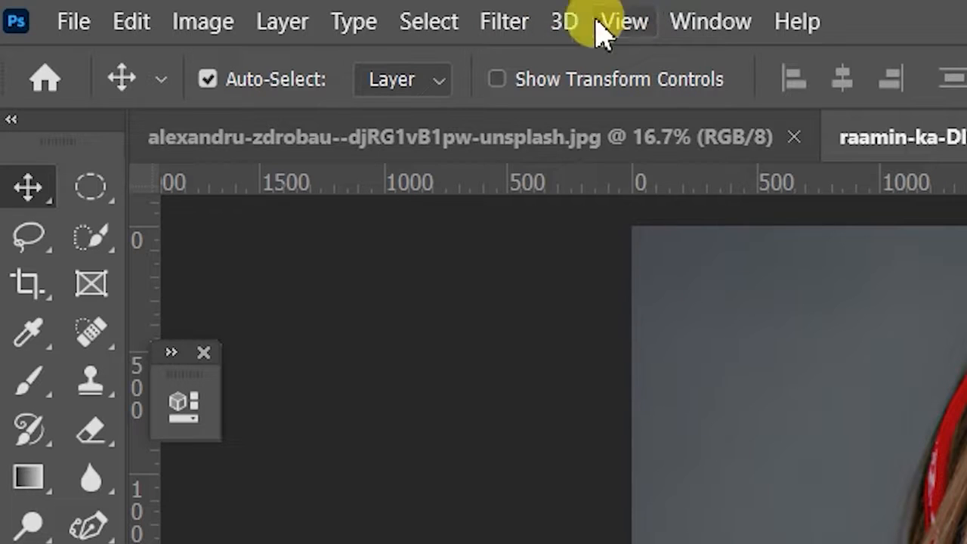
click(502, 22)
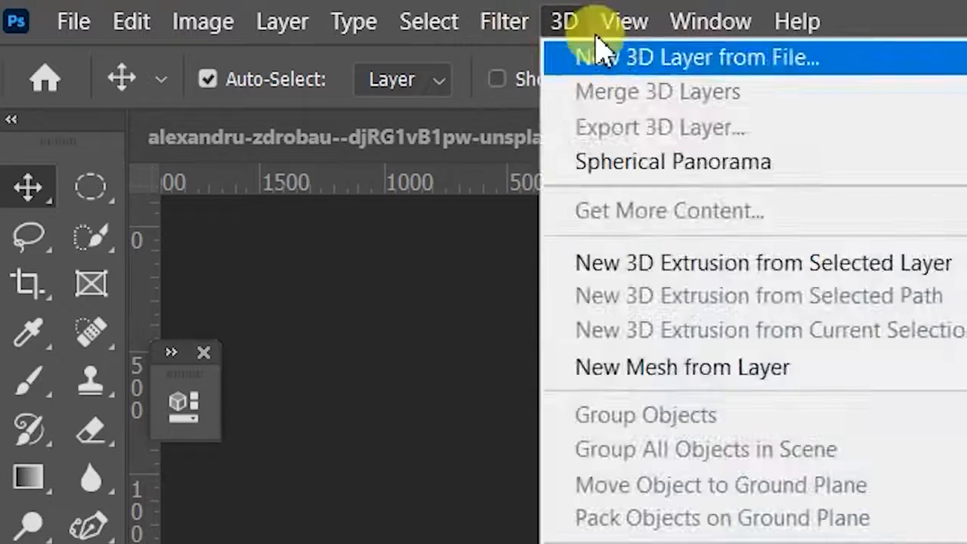
click(490, 12)
click(491, 14)
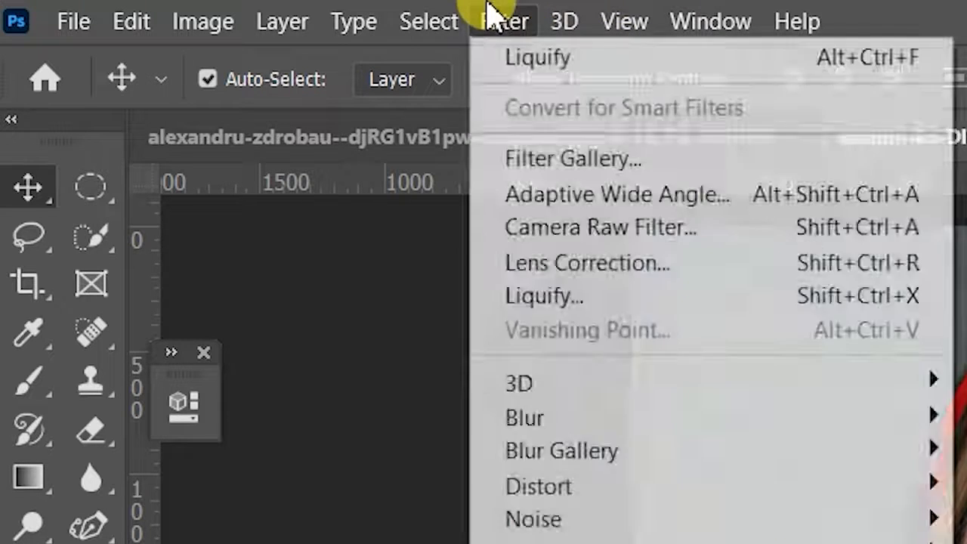
click(517, 13)
click(505, 21)
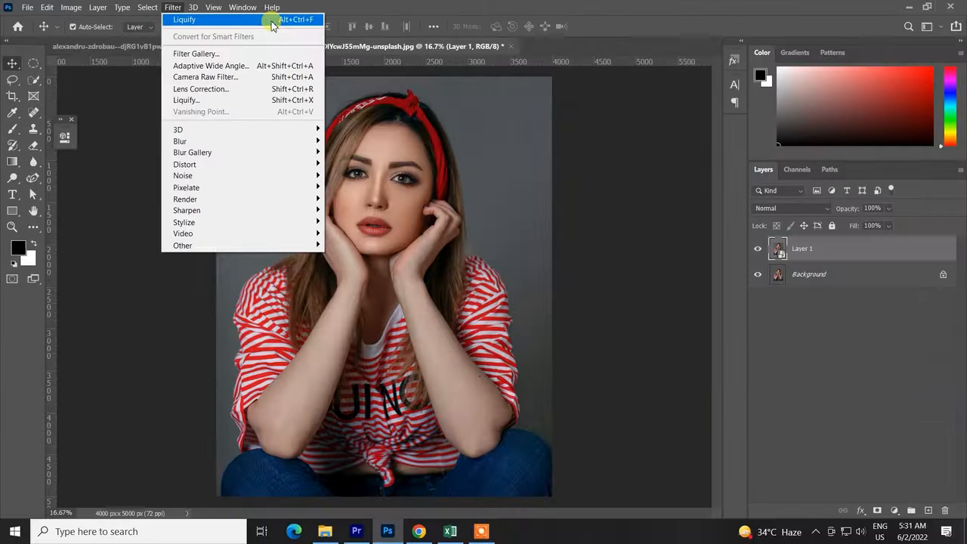
click(173, 7)
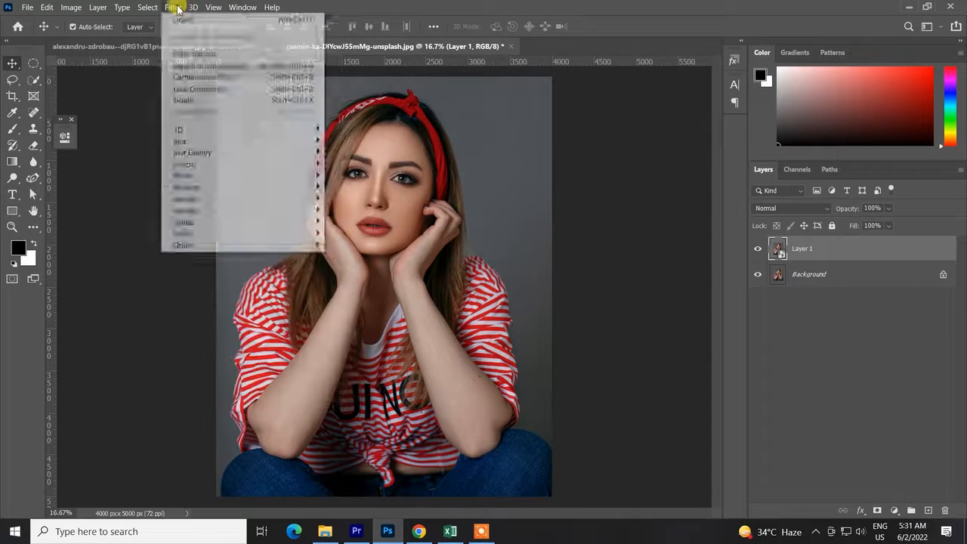
click(173, 8)
click(477, 97)
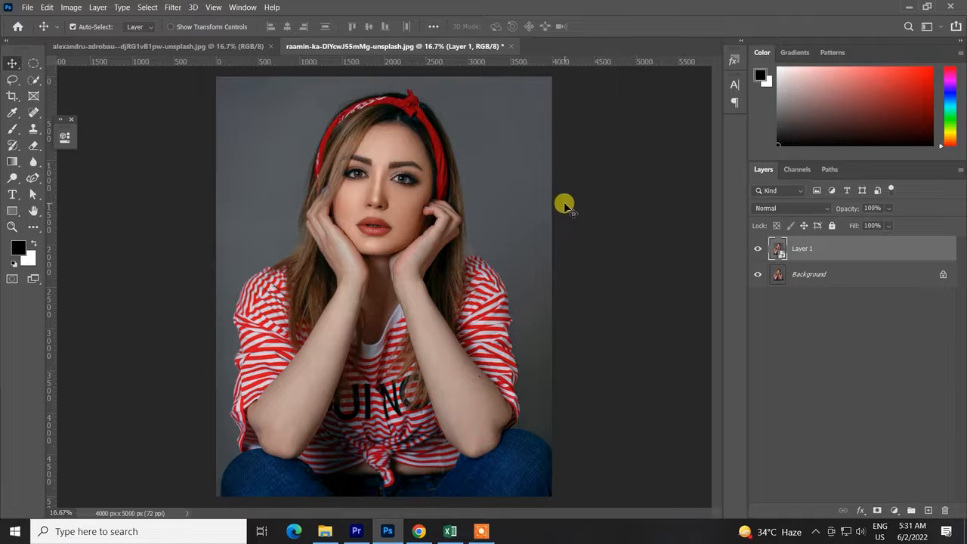
click(173, 7)
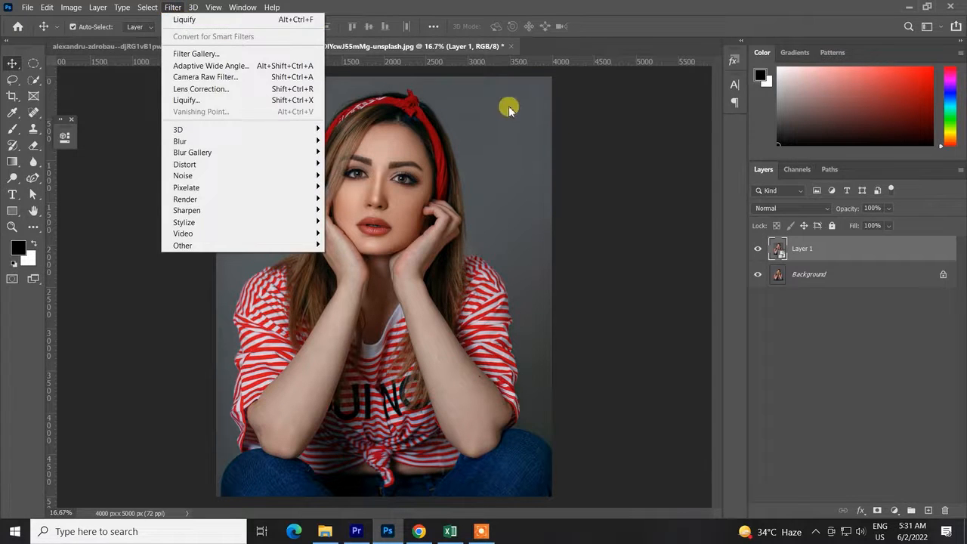
click(591, 144)
key(ctrl+alt+e)
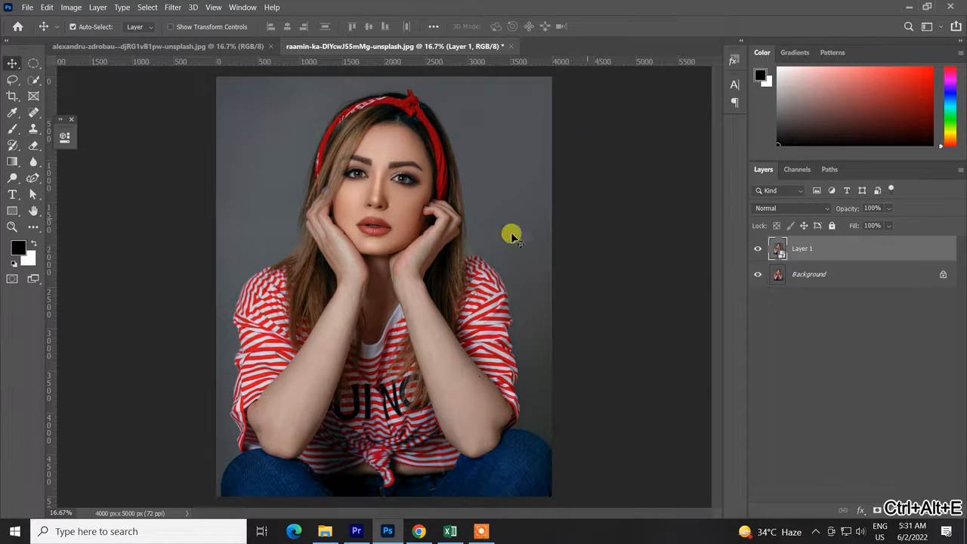
click(173, 8)
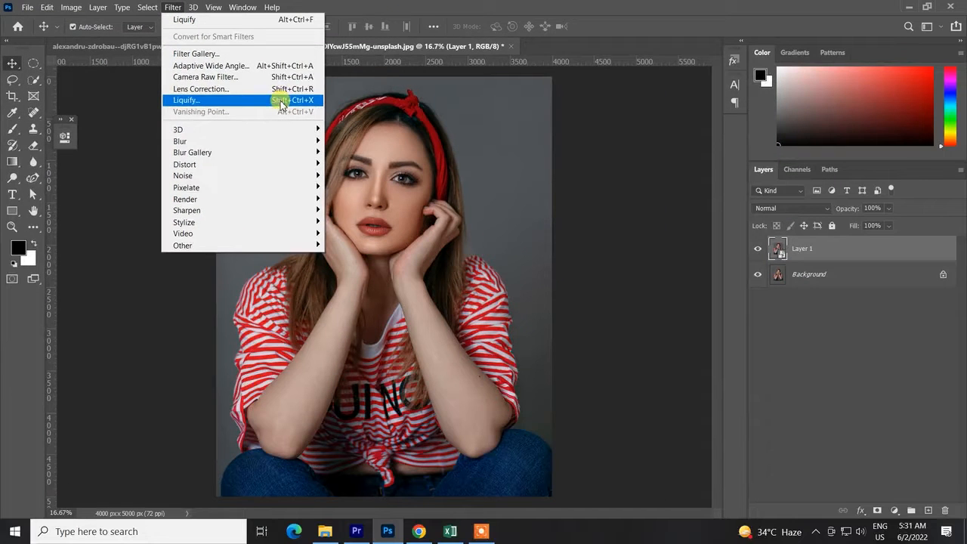
click(534, 152)
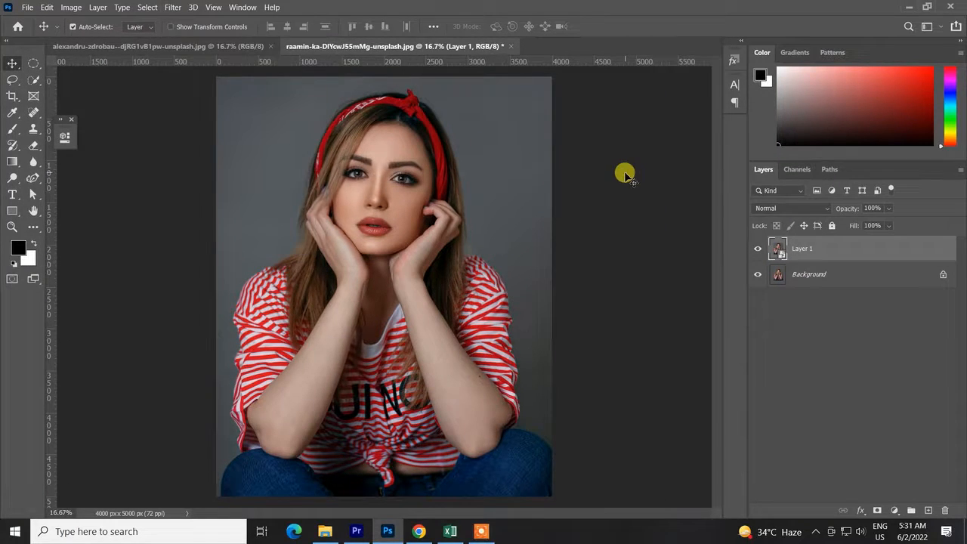
key(alt+shift+x)
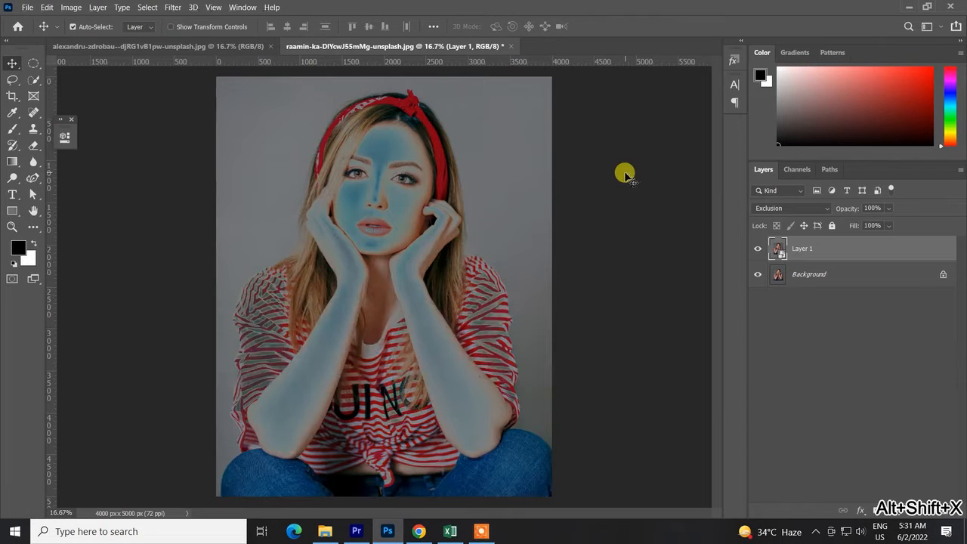
key(ctrl+z)
click(172, 7)
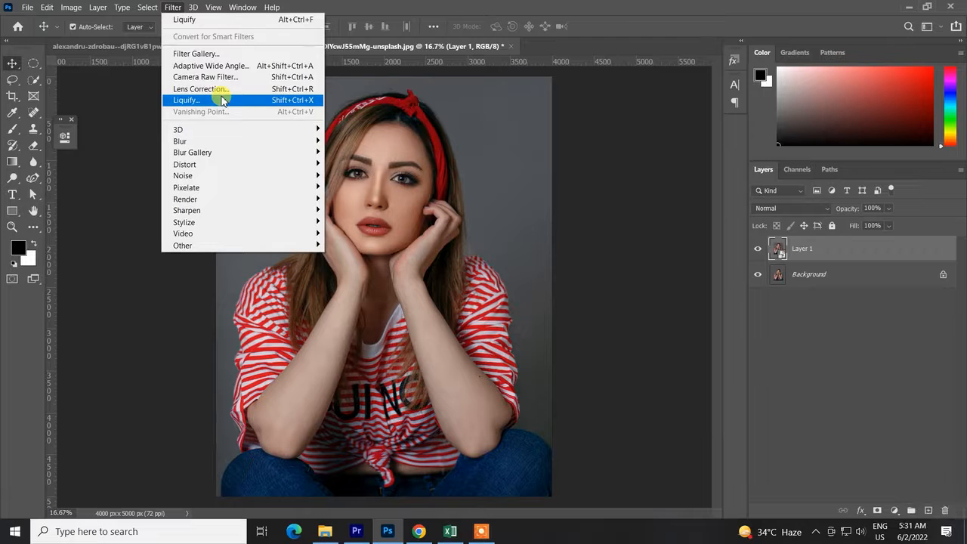
click(680, 156)
click(850, 260)
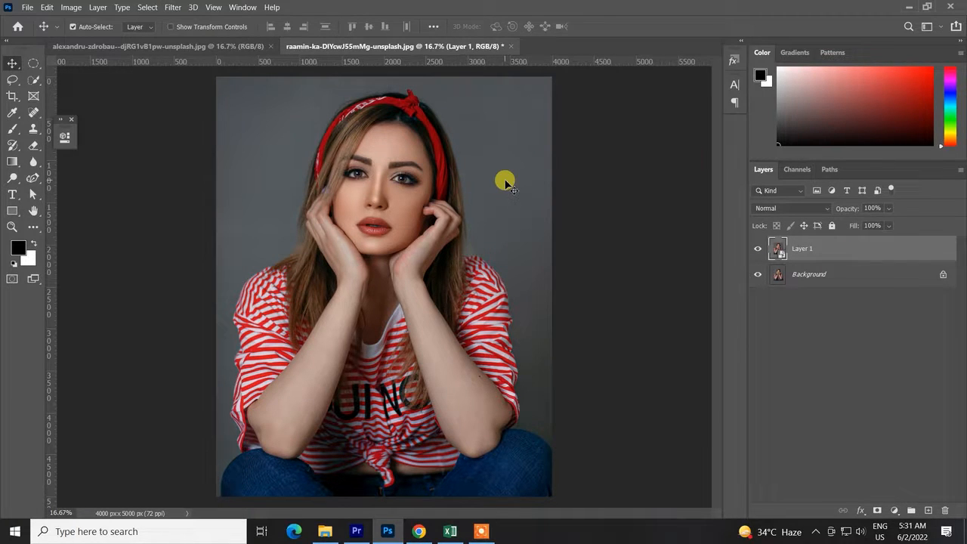
key(ctrl+shift+x)
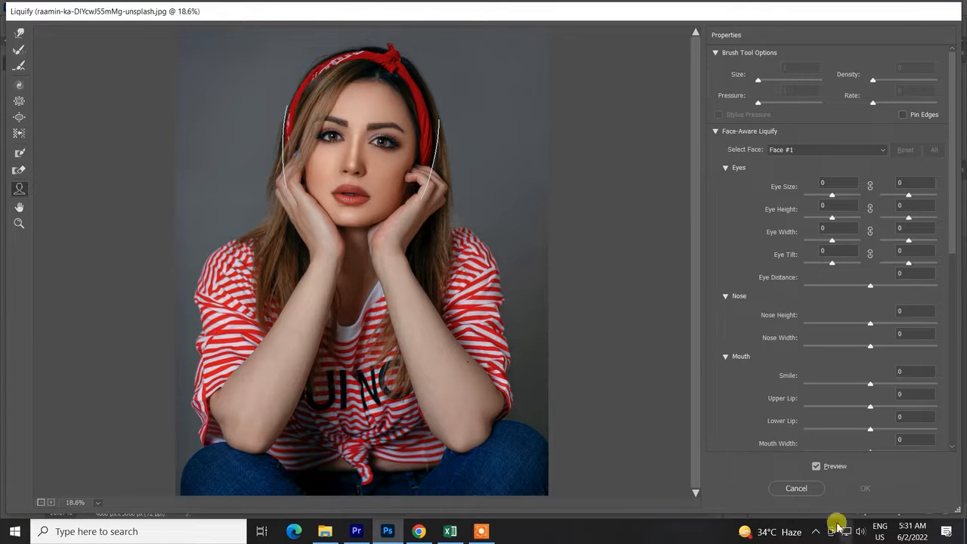
click(797, 488)
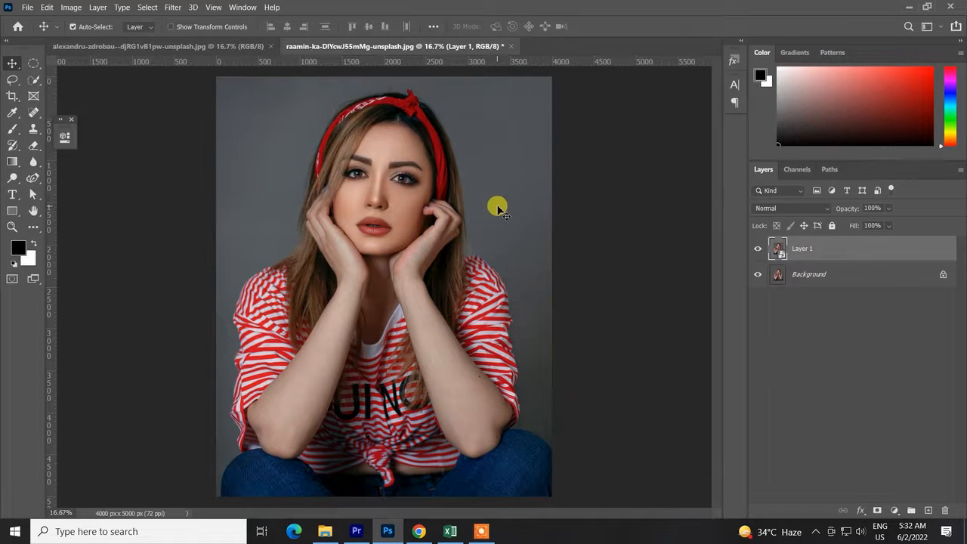
Open the Liquify filter on Layer 1 and collapse its Brush Tool, Face-Aware Liquify and View option groups.
click(172, 7)
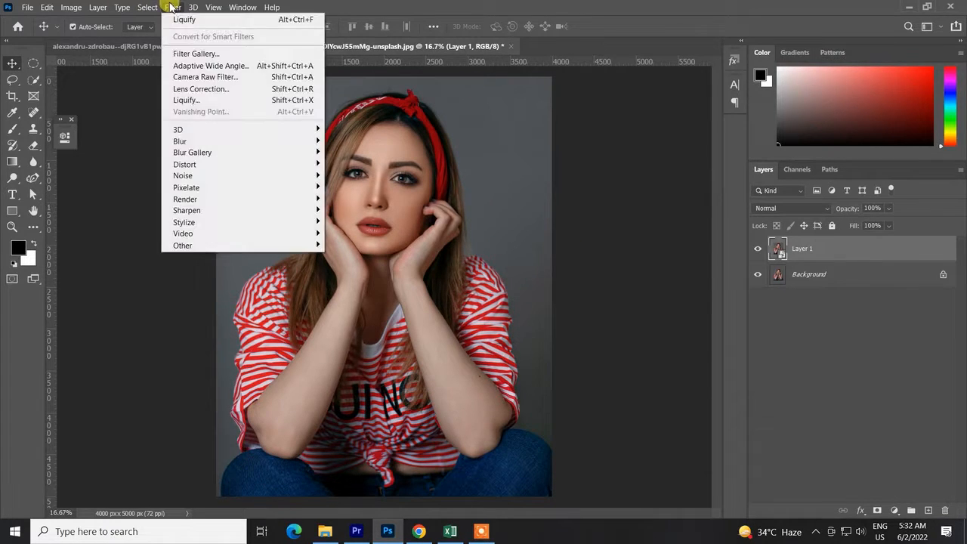
click(188, 104)
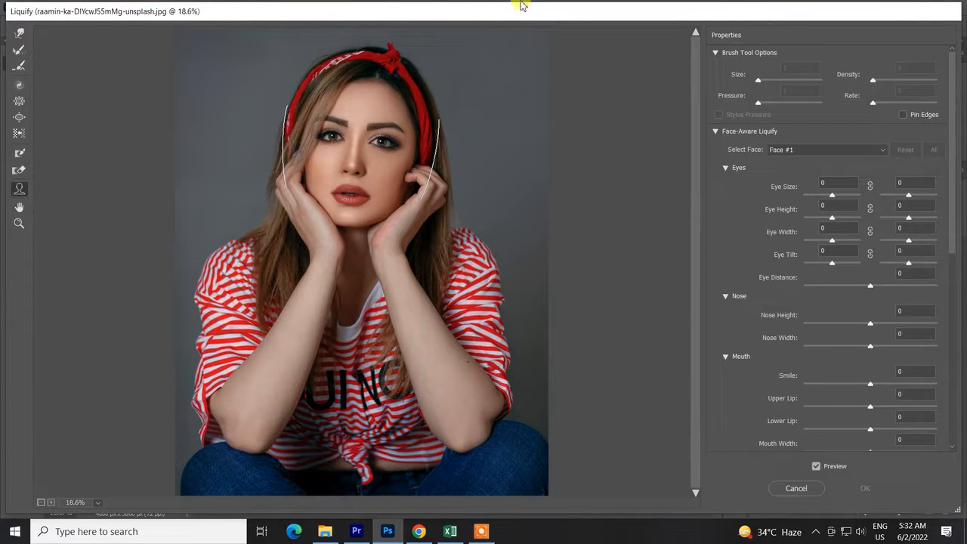
click(715, 53)
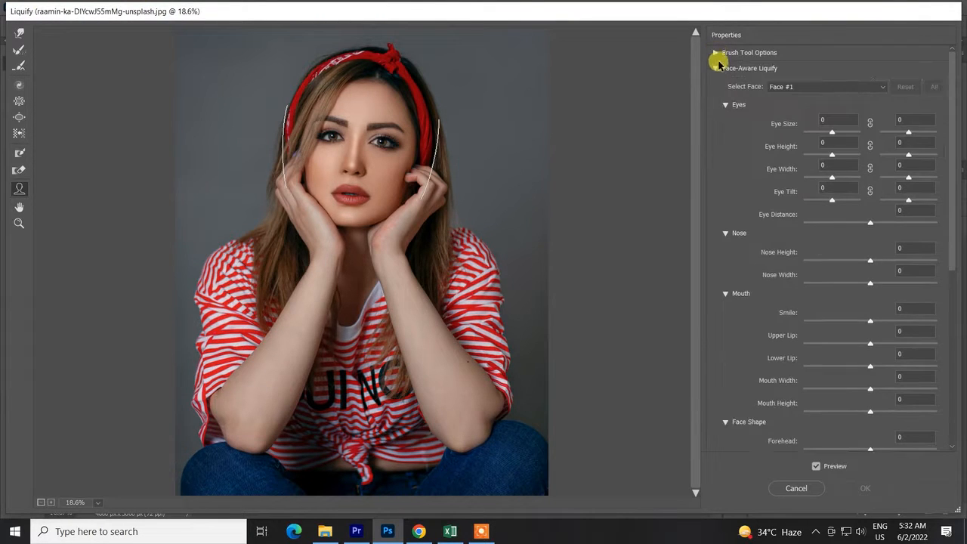
click(716, 68)
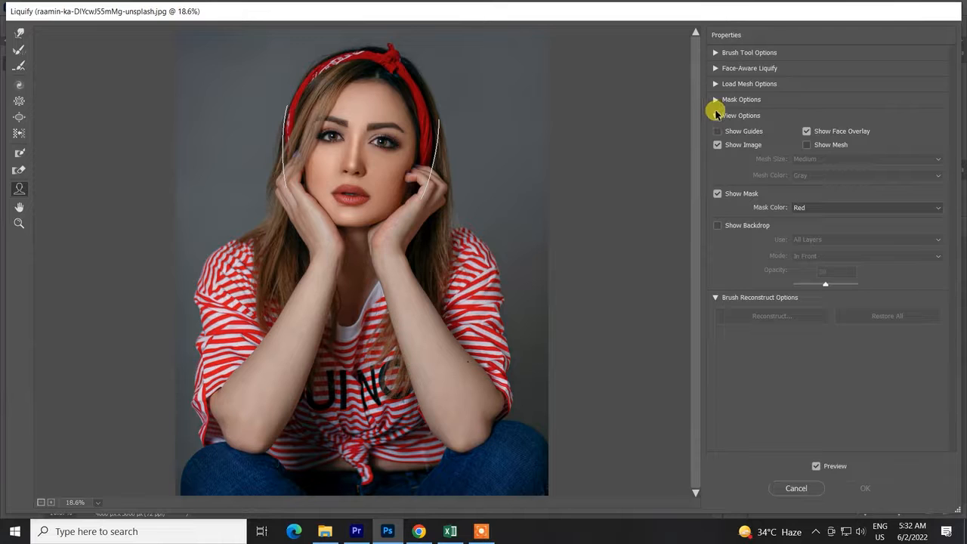
click(716, 115)
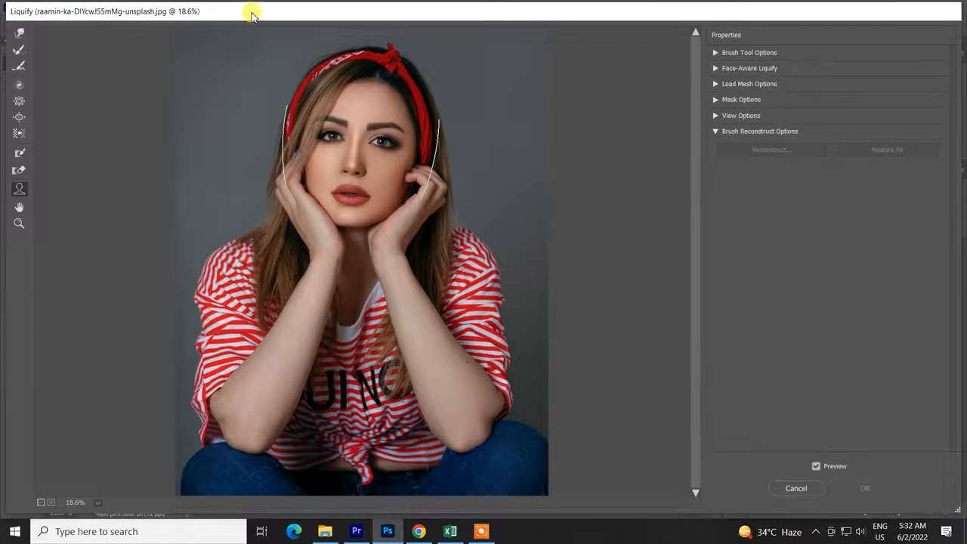
Narrow the Liquify window and widen it again to almost the full screen width.
mouse_move(252, 13)
mouse_down()
mouse_move(238, 16)
mouse_move(255, 12)
mouse_up()
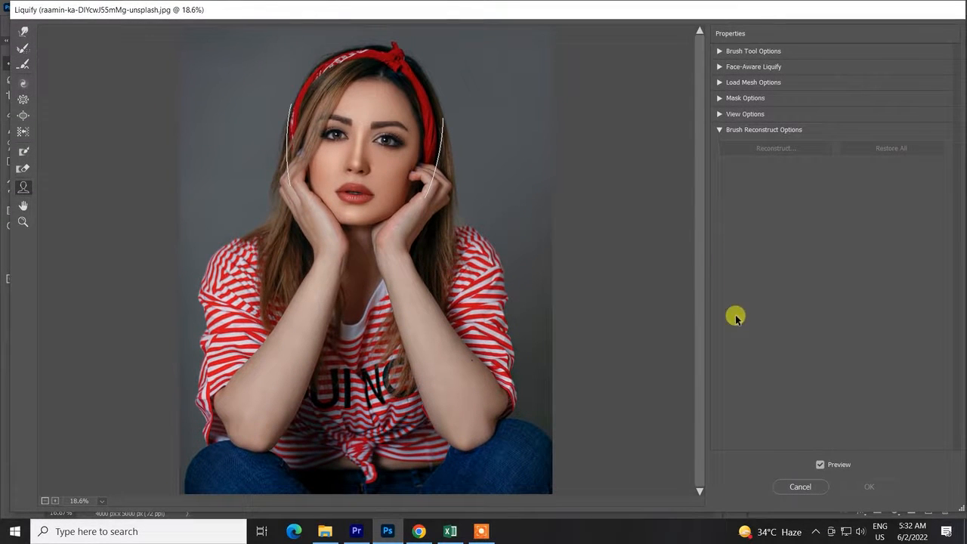
drag(960, 493, 568, 430)
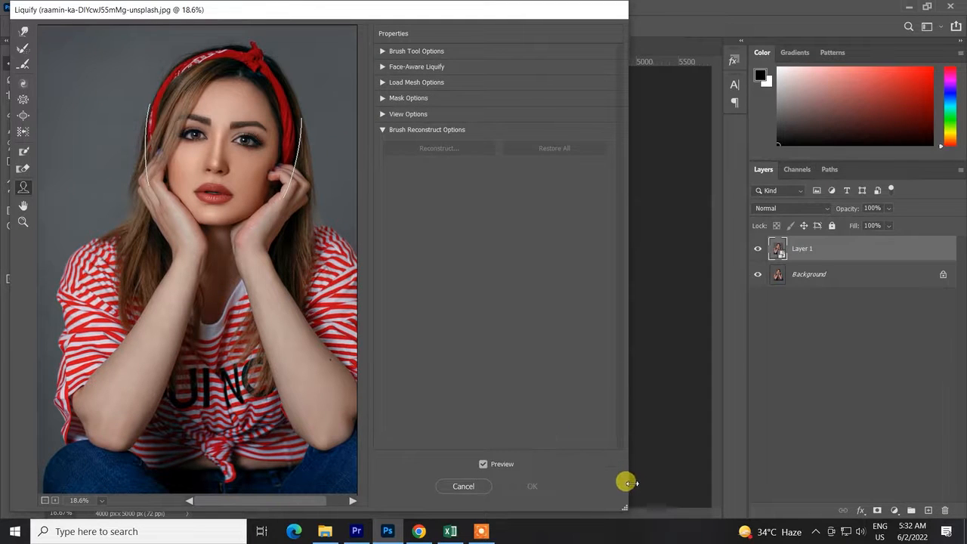
drag(632, 484, 959, 525)
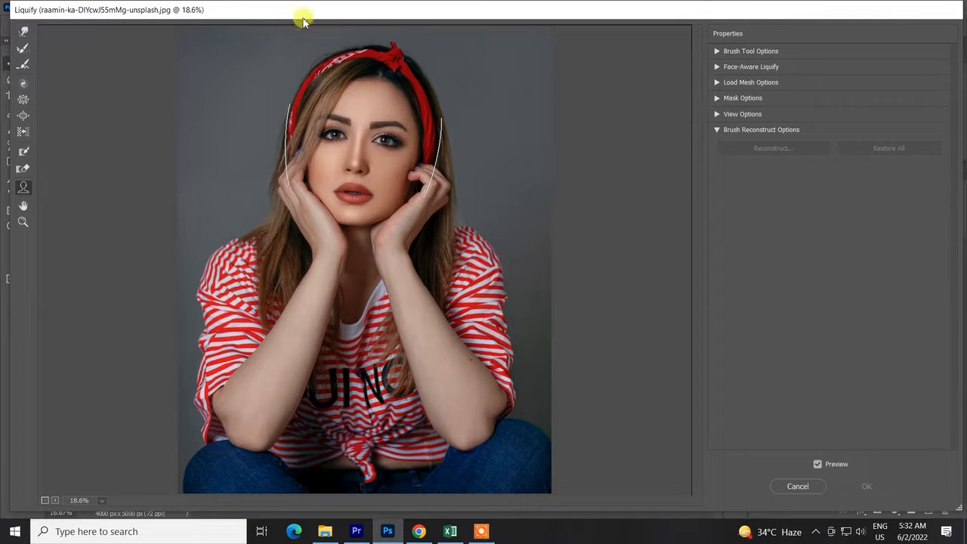
drag(4, 22, 0, 21)
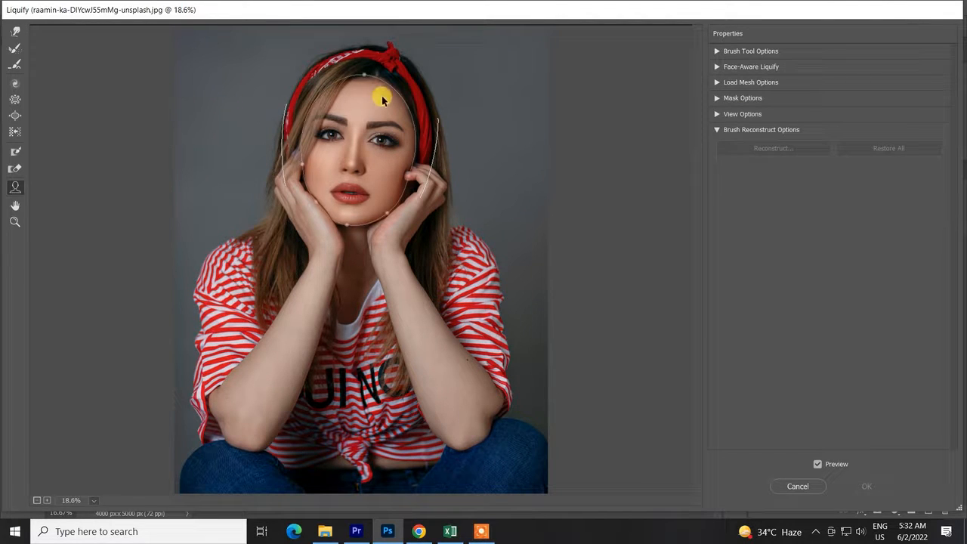
Activate the Forward Warp tool and shrink its brush to about the width of the woman's nose.
mouse_move(382, 106)
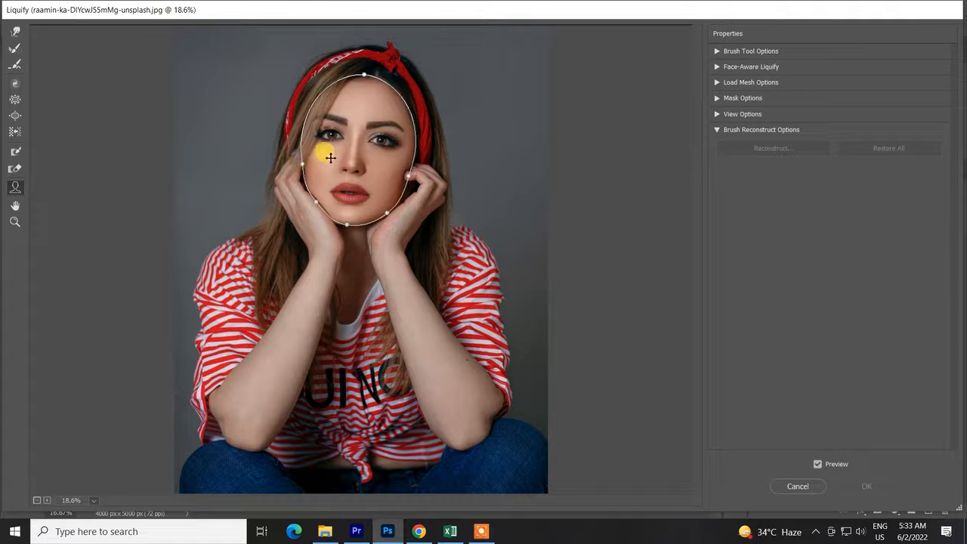
mouse_move(355, 192)
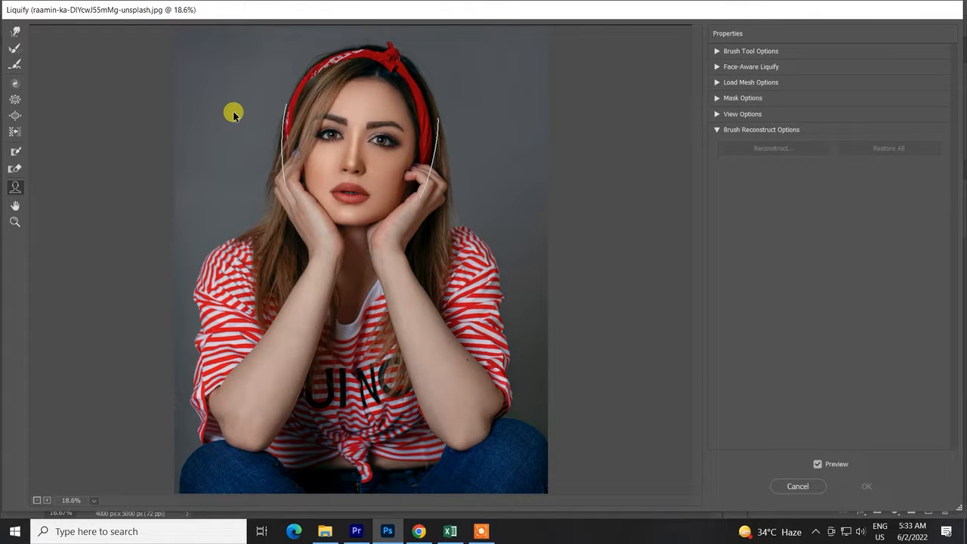
click(13, 33)
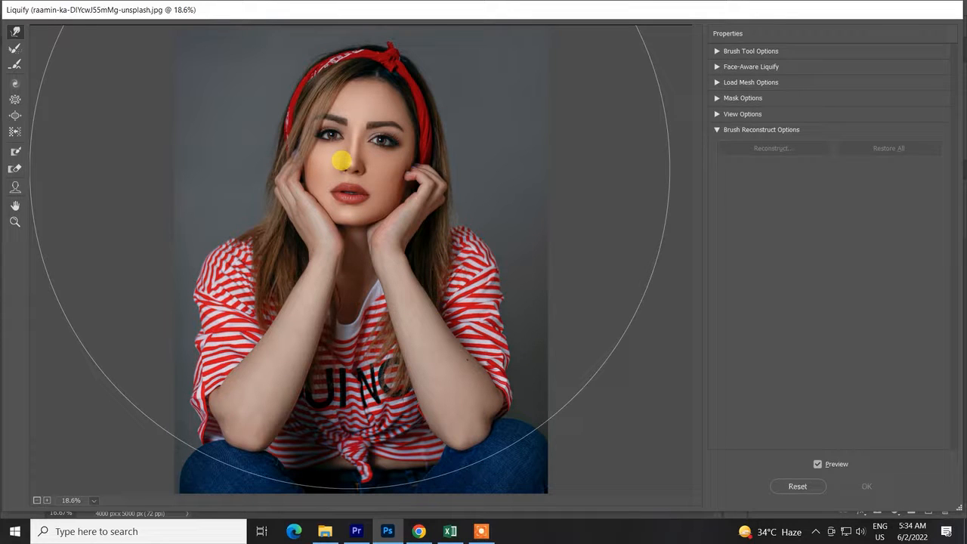
drag(341, 160, 210, 177)
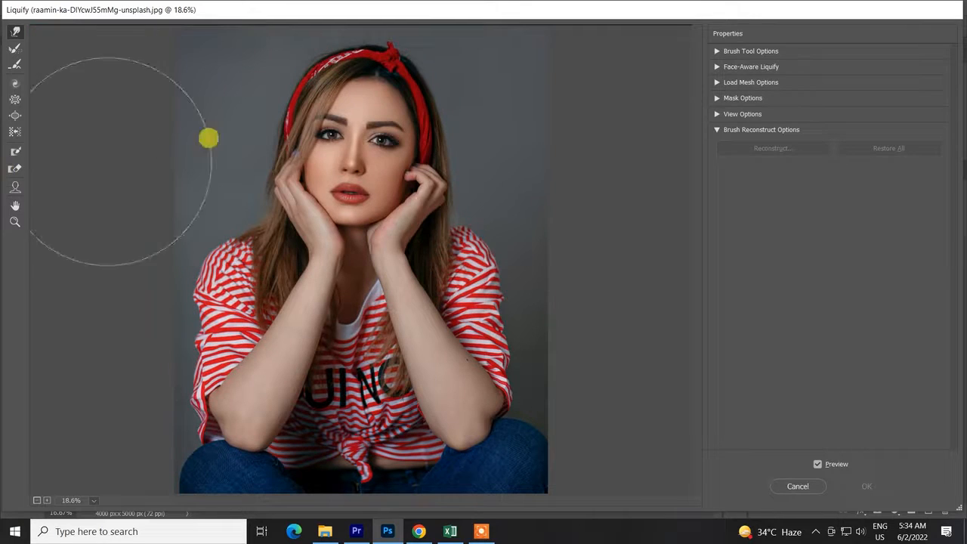
drag(466, 156, 287, 155)
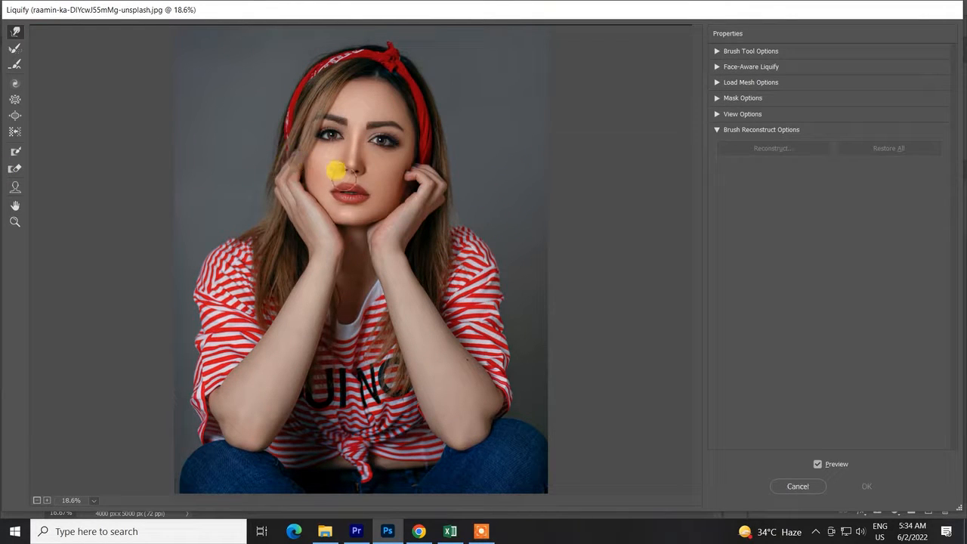
Try a Forward Warp stroke from the nose up across the eye beside it, then undo it.
mouse_move(346, 168)
mouse_down()
mouse_move(397, 145)
mouse_move(404, 172)
mouse_move(368, 212)
mouse_move(376, 176)
mouse_move(371, 119)
mouse_up()
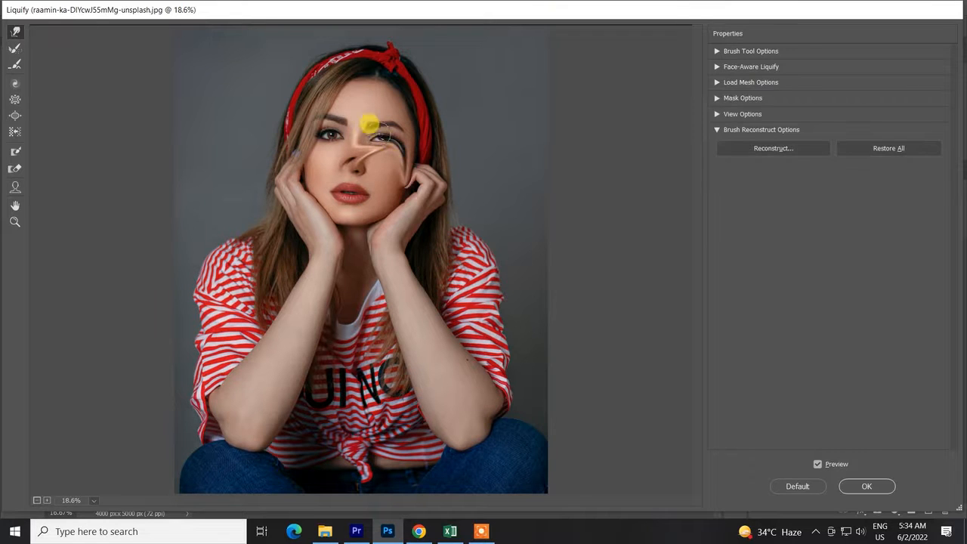
key(z)
key(ctrl+z)
Examine the portrait at magnifications between 8.8% and 400%, from close-ups of skin and hair to the whole figure.
right_click(374, 161)
click(401, 166)
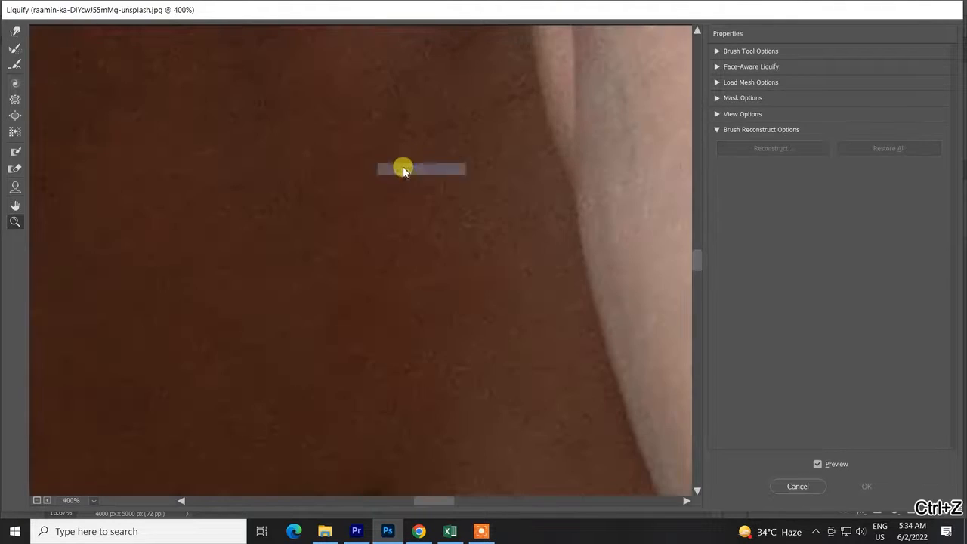
scroll(400, 194, down, 10)
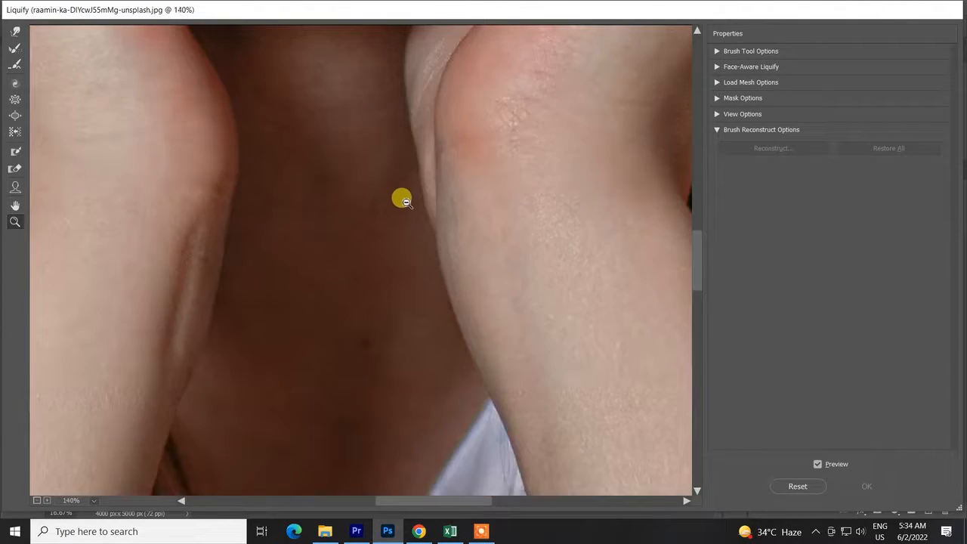
scroll(401, 198, down, 5)
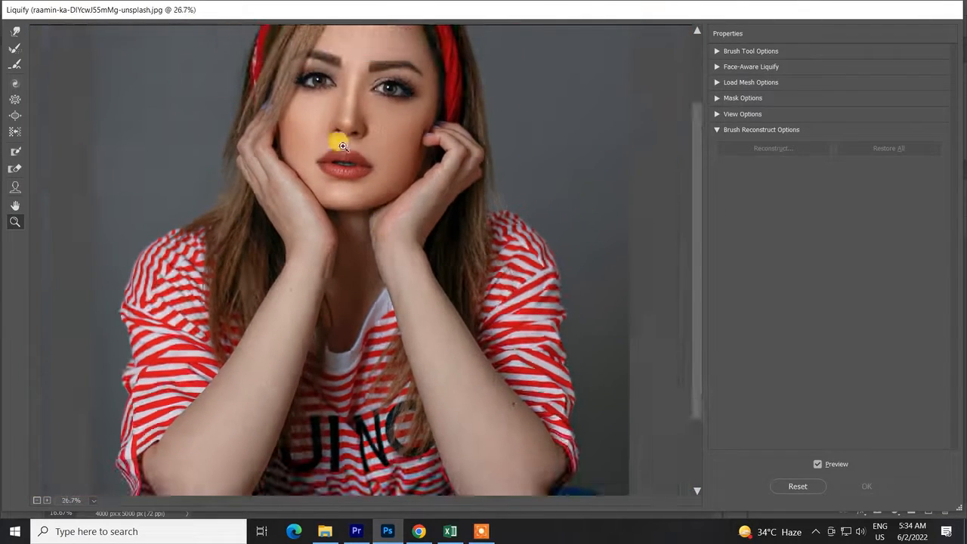
right_click(342, 144)
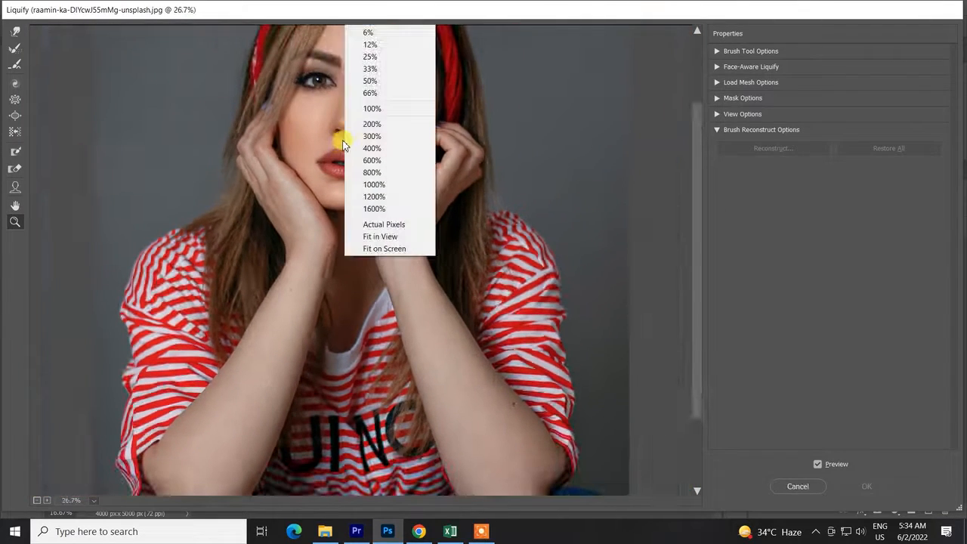
click(472, 119)
scroll(404, 159, down, 6)
scroll(406, 163, down, 2)
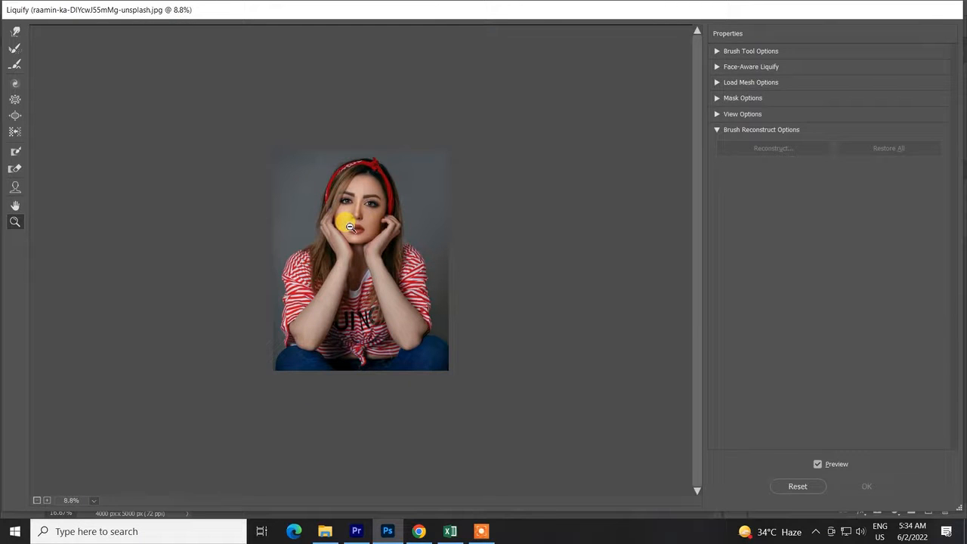
scroll(350, 226, up, 5)
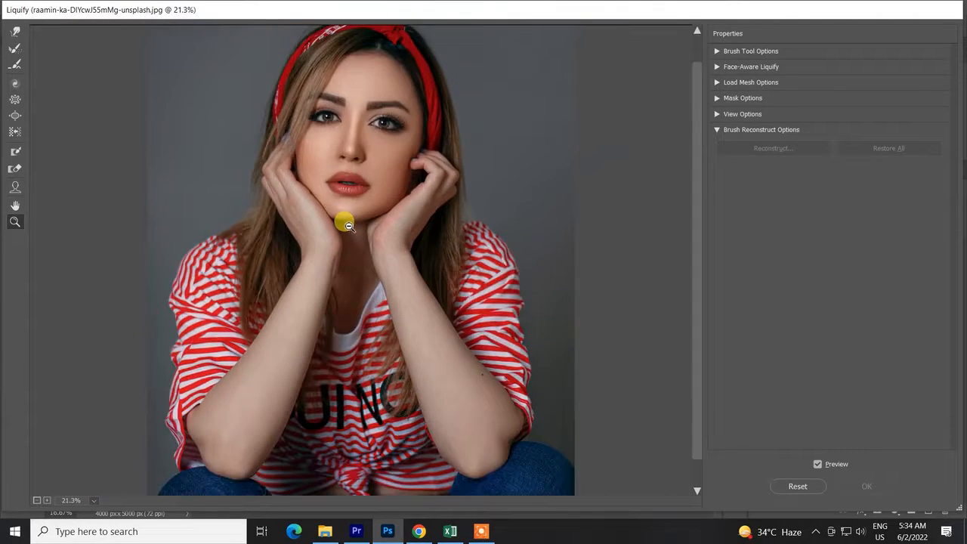
scroll(348, 226, down, 2)
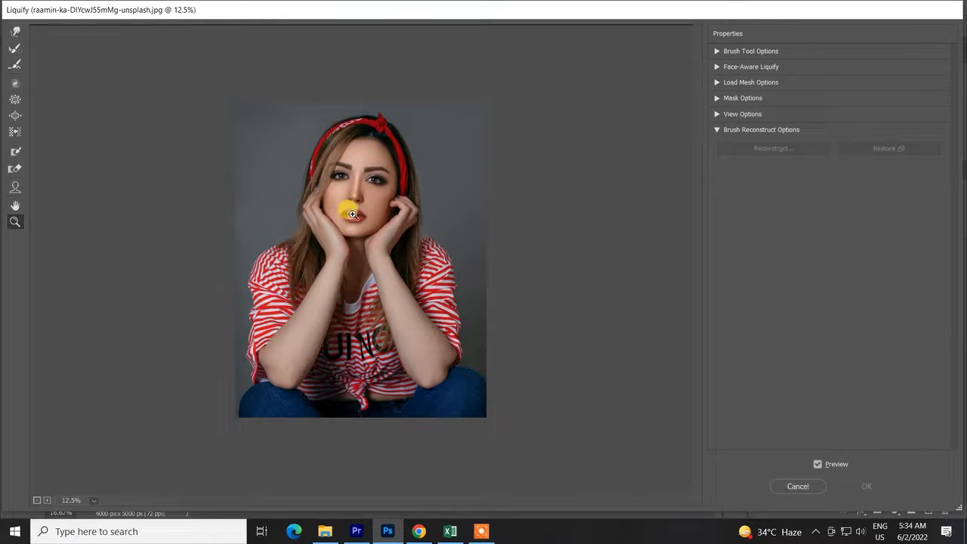
right_click(352, 214)
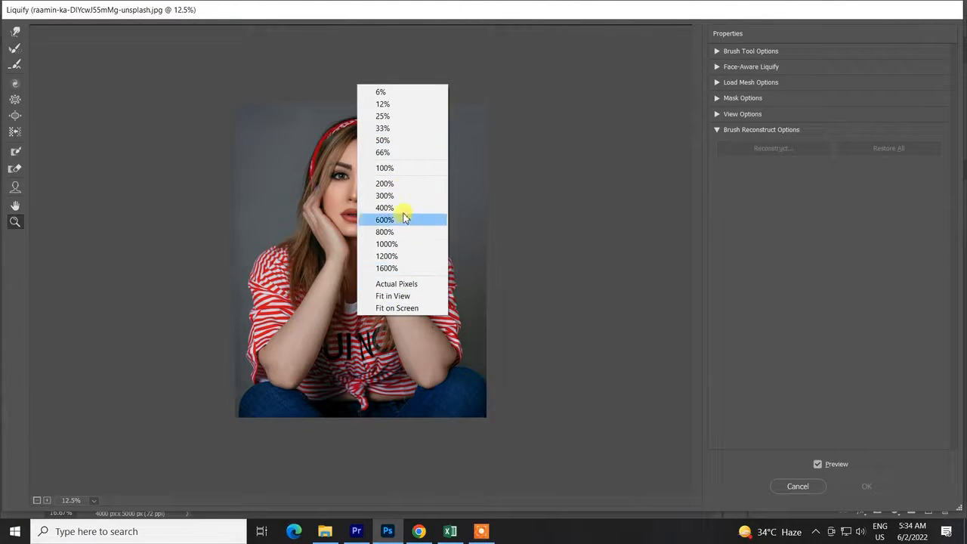
click(579, 246)
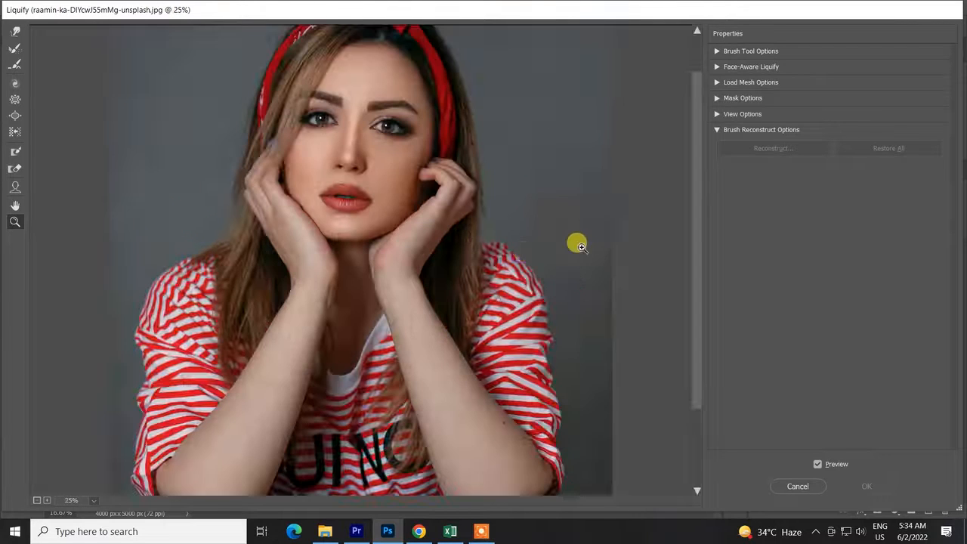
click(632, 260)
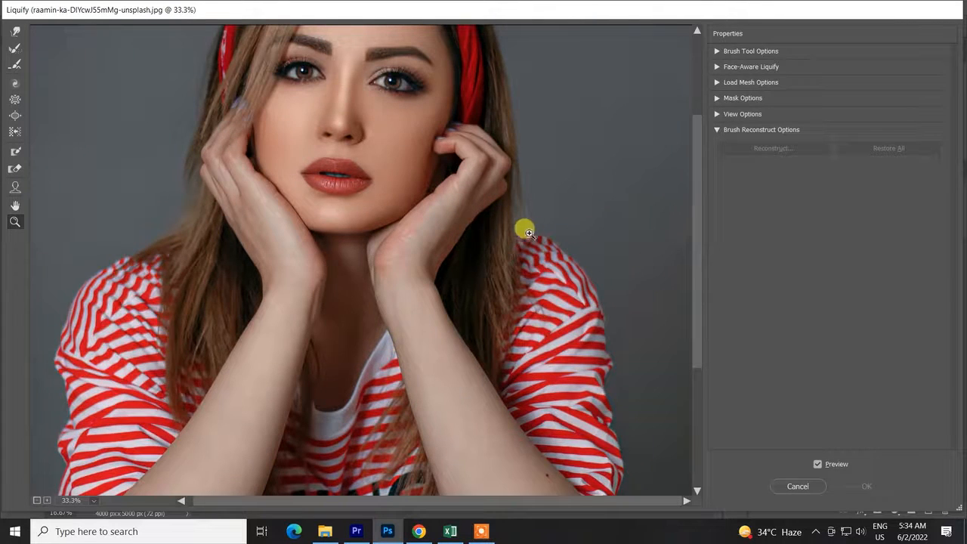
scroll(496, 250, down, 2)
click(572, 239)
click(545, 232)
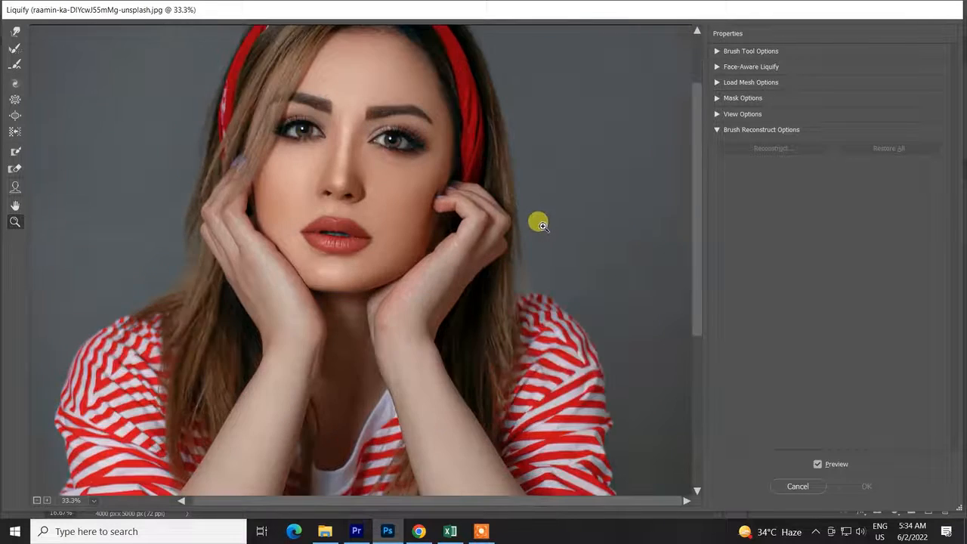
click(537, 220)
click(463, 204)
click(421, 189)
scroll(420, 204, down, 6)
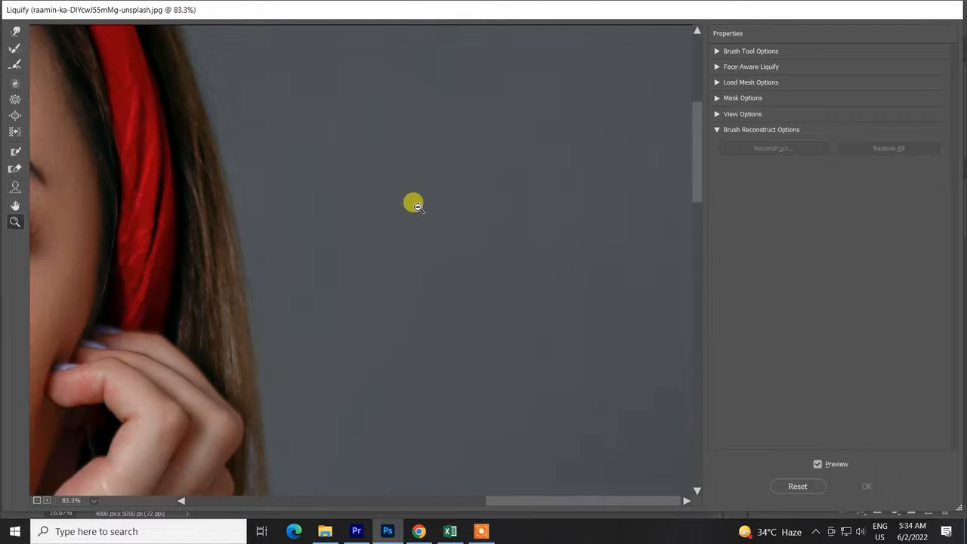
scroll(419, 241, down, 4)
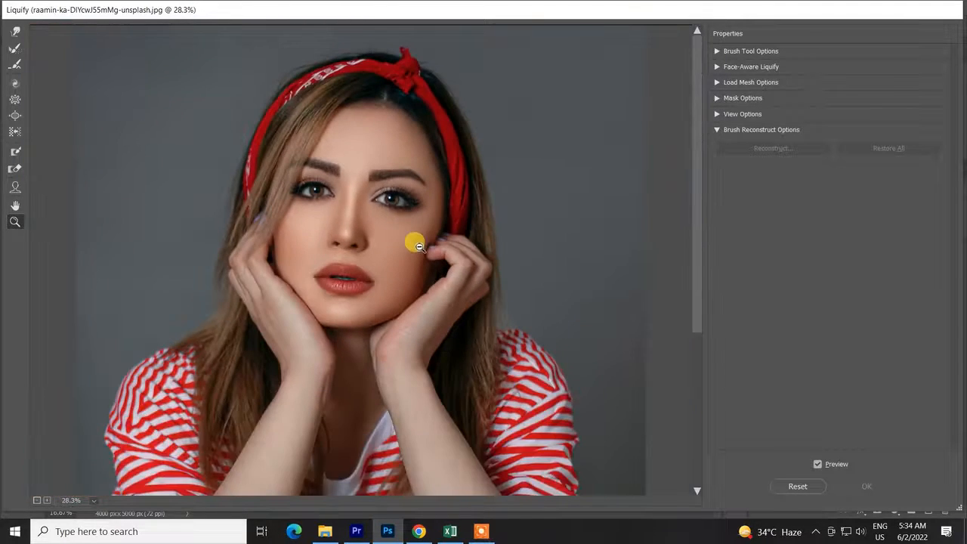
scroll(417, 252, up, 1)
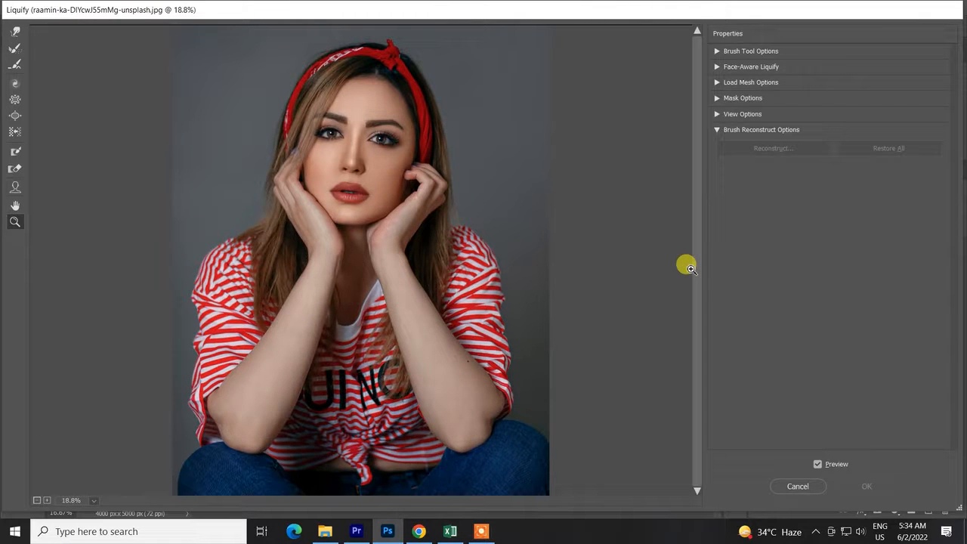
Try Forward Warp strokes across the woman's head in both directions and undo each one.
click(15, 31)
drag(248, 150, 302, 149)
mouse_move(242, 116)
mouse_down()
mouse_move(444, 167)
mouse_move(579, 132)
mouse_up()
key(ctrl+z)
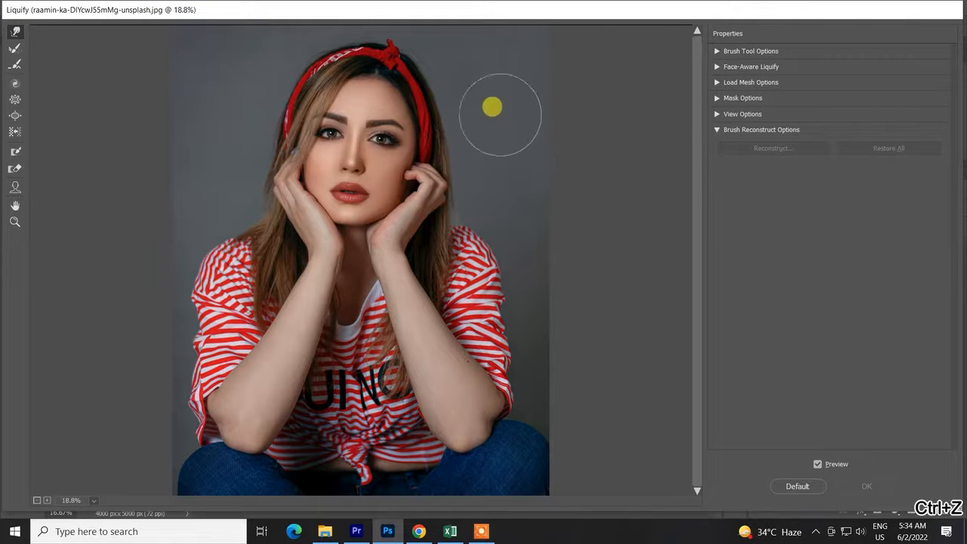
drag(492, 105, 260, 134)
key(ctrl+z)
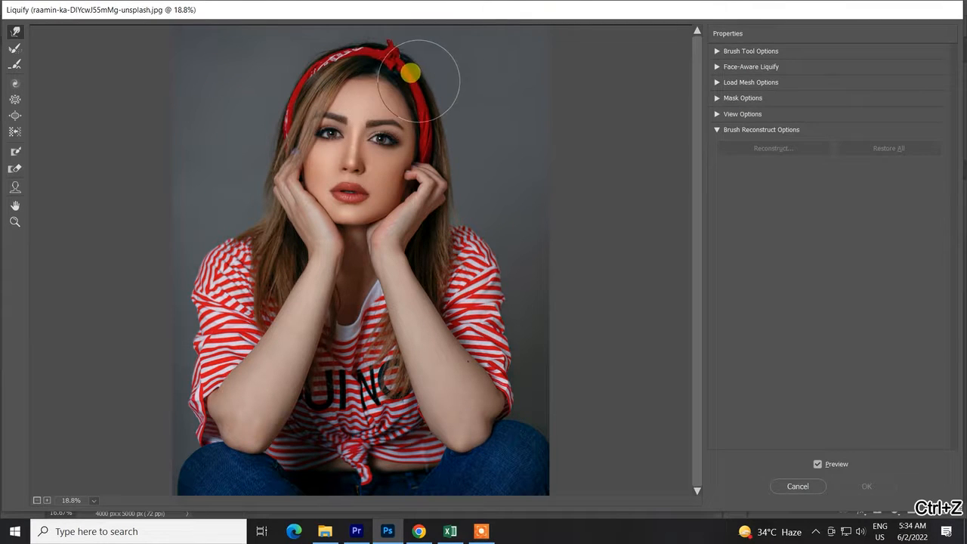
mouse_move(417, 75)
mouse_down()
mouse_move(375, 142)
mouse_move(321, 144)
mouse_move(251, 74)
mouse_up()
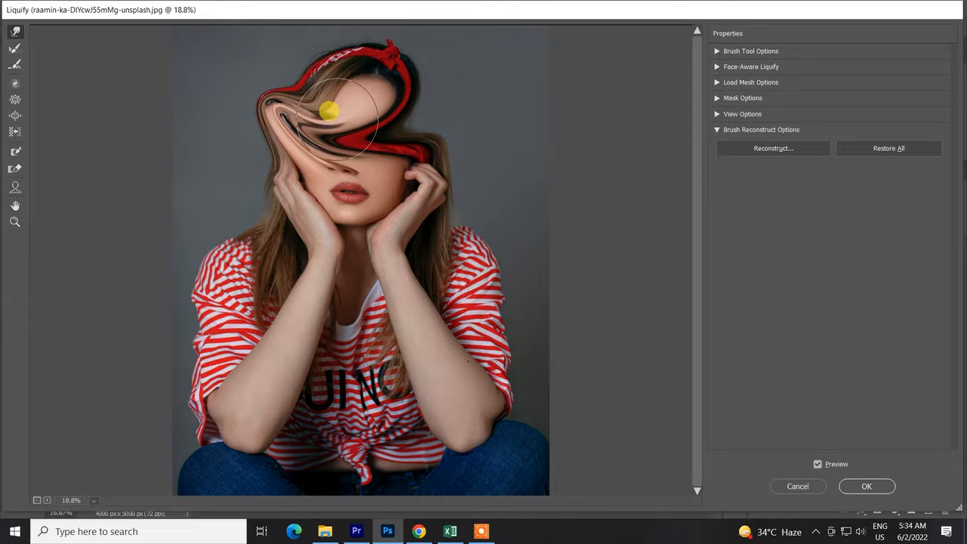
key(ctrl+z)
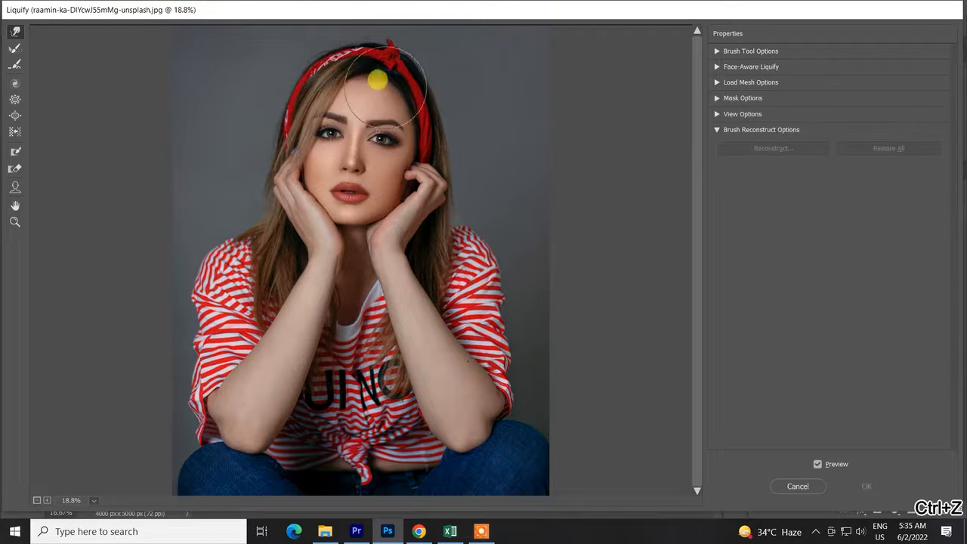
Smear the forehead and eyes diagonally down over the raised hand toward the shoulder with a Forward Warp stroke.
mouse_move(436, 75)
mouse_down()
mouse_move(332, 147)
mouse_move(246, 226)
mouse_up()
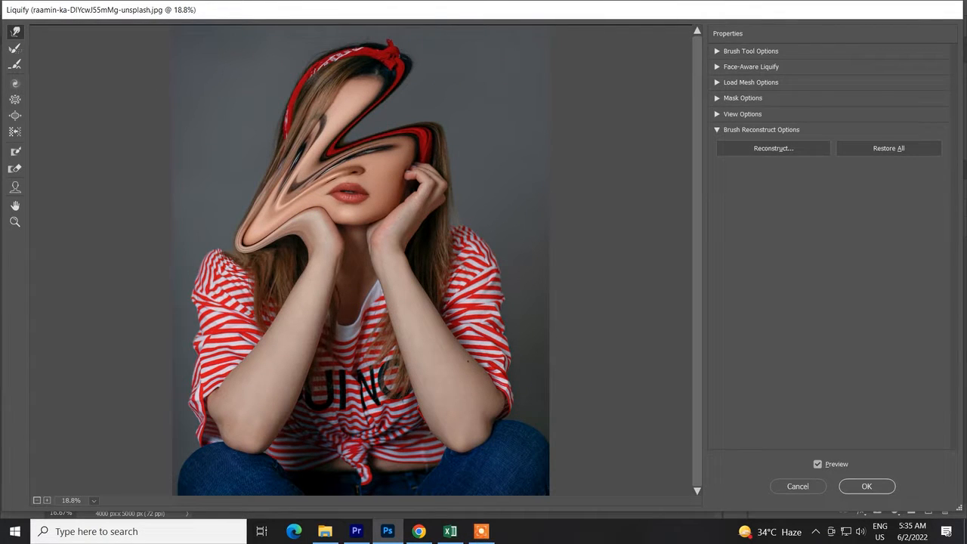
click(15, 48)
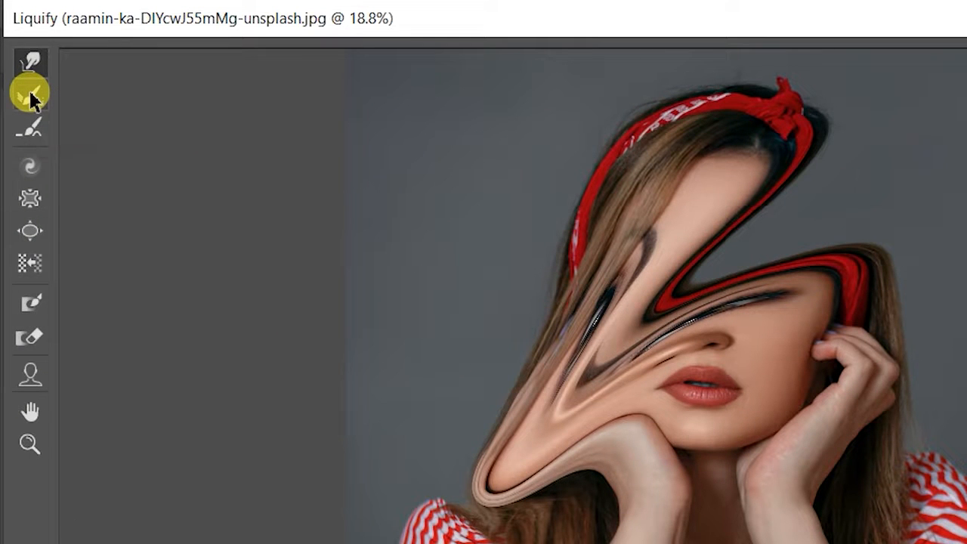
click(30, 62)
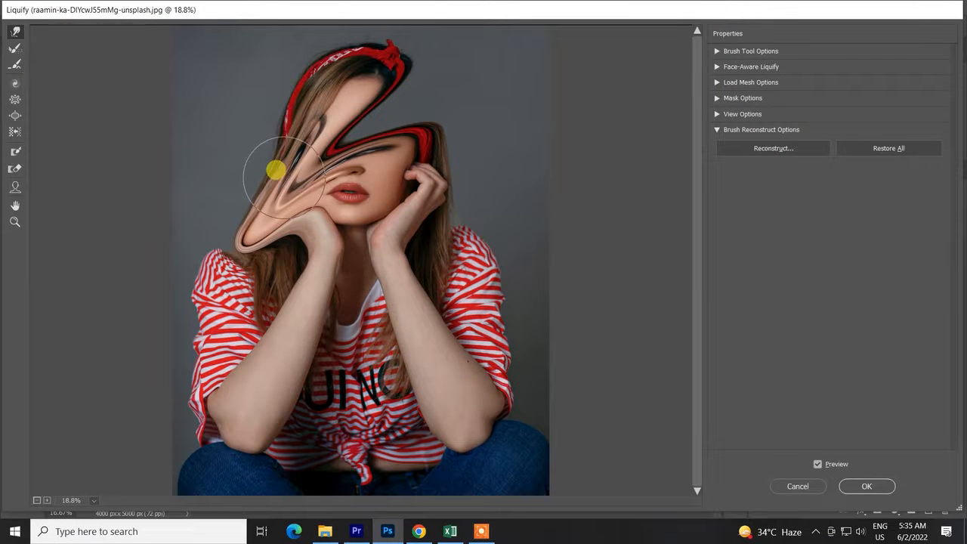
Paint over the distorted head and shoulder with the Reconstruct tool to restore their original shape.
click(18, 52)
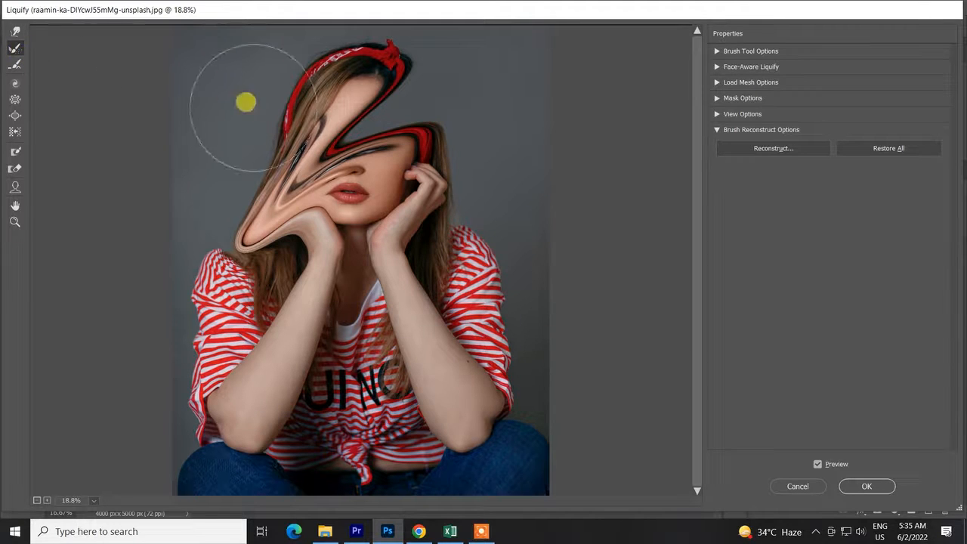
drag(222, 237, 469, 47)
mouse_move(201, 257)
mouse_down()
mouse_move(180, 313)
mouse_move(494, 30)
mouse_up()
mouse_move(250, 251)
mouse_down()
mouse_move(449, 48)
mouse_move(283, 227)
mouse_move(460, 78)
mouse_move(287, 185)
mouse_move(324, 210)
mouse_move(297, 231)
mouse_move(274, 207)
mouse_move(295, 272)
mouse_move(570, 93)
mouse_move(268, 218)
mouse_move(244, 253)
mouse_move(341, 122)
mouse_move(325, 156)
mouse_move(186, 307)
mouse_move(210, 324)
mouse_move(331, 87)
mouse_up()
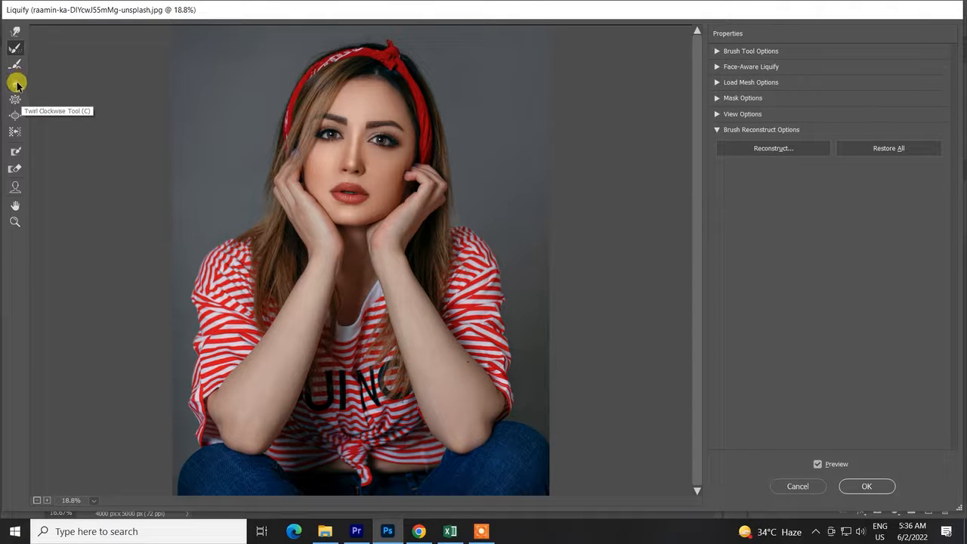
Try the Twirl Clockwise tool on the middle of the face and undo the twirls.
click(16, 84)
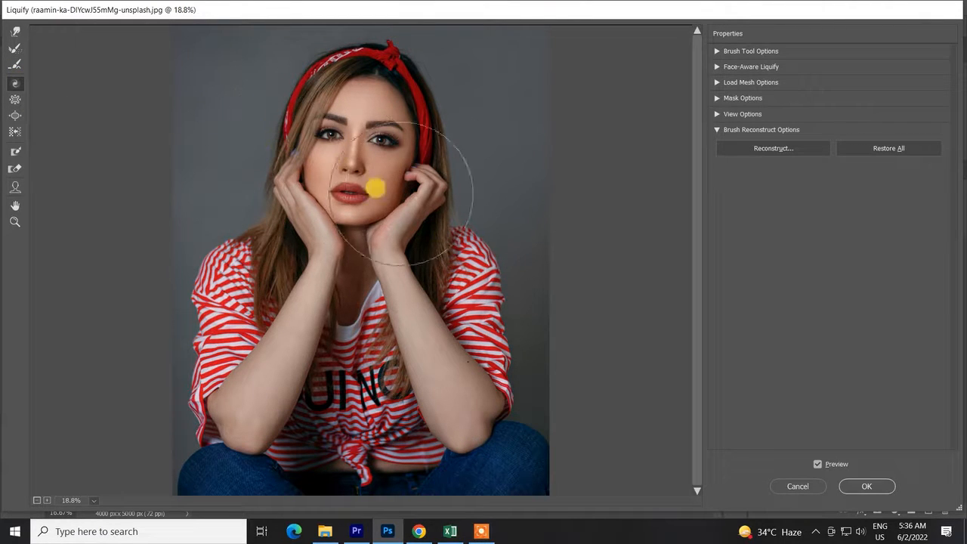
mouse_move(345, 162)
mouse_down()
mouse_move(373, 150)
mouse_move(346, 172)
mouse_move(309, 158)
mouse_move(327, 132)
mouse_move(329, 156)
mouse_move(347, 165)
mouse_move(342, 148)
mouse_move(386, 173)
mouse_move(306, 206)
mouse_move(332, 194)
mouse_move(348, 152)
mouse_move(379, 130)
mouse_move(347, 147)
mouse_up()
key(ctrl+z)
key(ctrl+z)
key(ctrl+z)
key(ctrl+z)
key(ctrl+z)
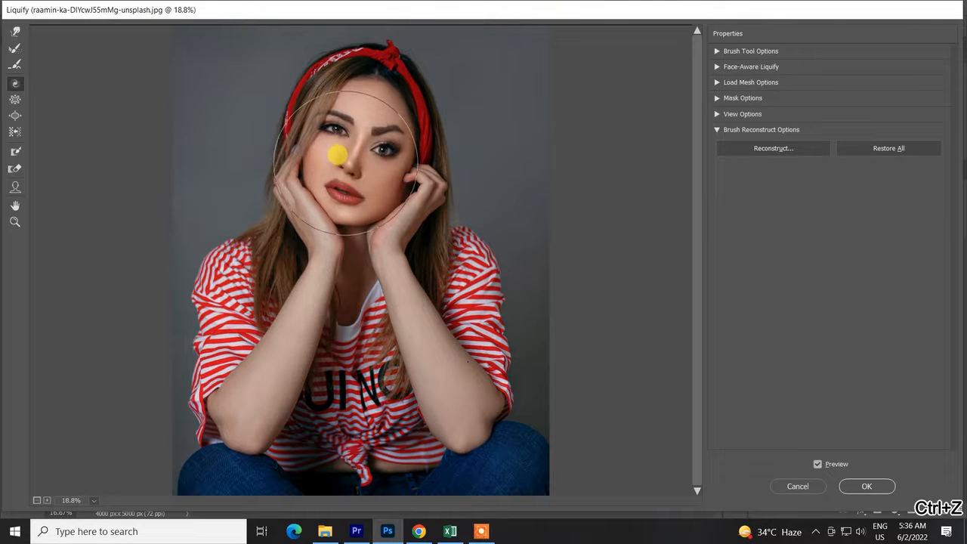
Try shrinking the eyes and central face with the Pucker tool and undo the changes.
click(15, 99)
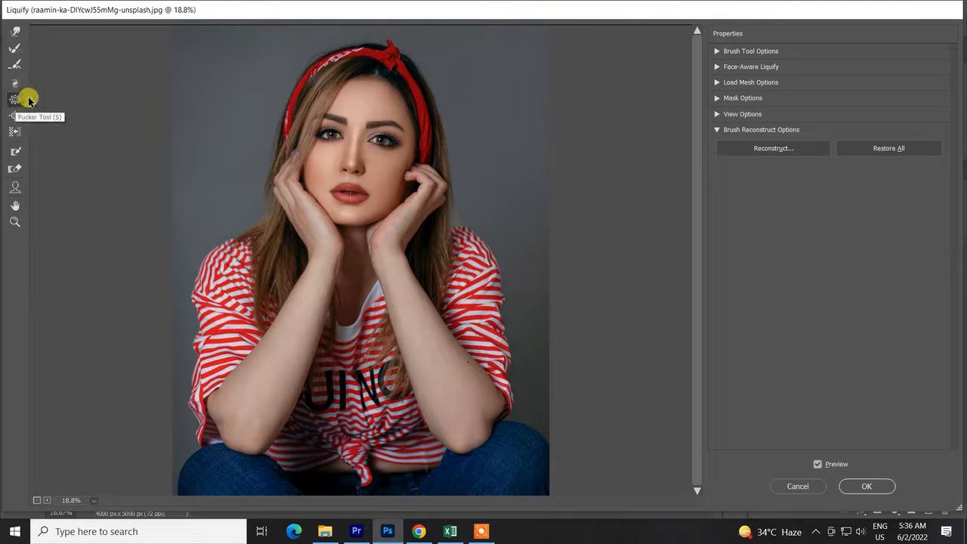
drag(340, 155, 376, 147)
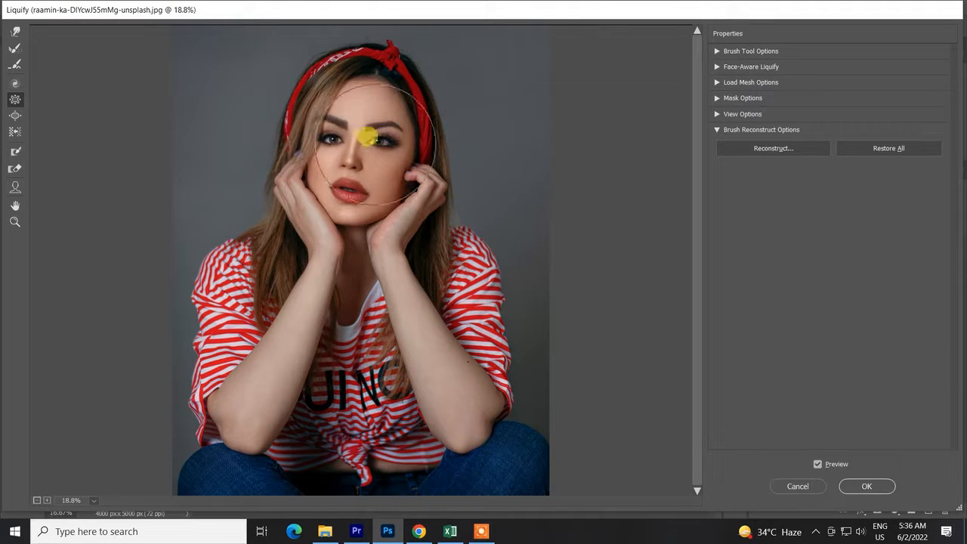
key(ctrl+z)
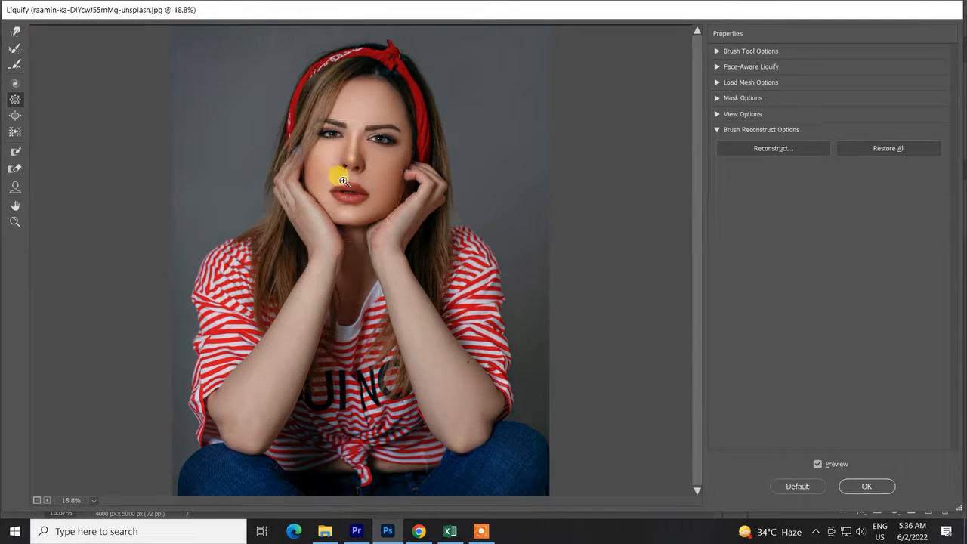
key(ctrl+z)
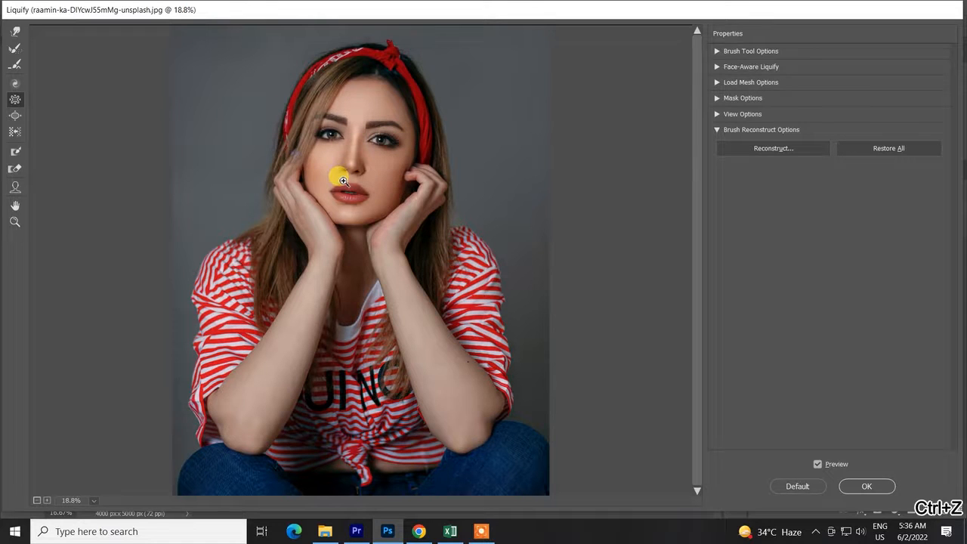
key(ctrl+shift+z)
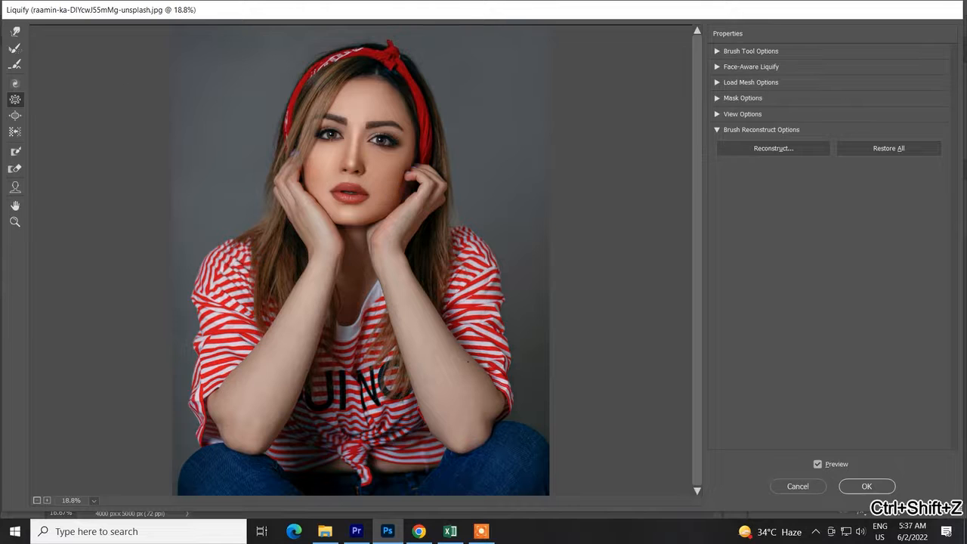
Try enlarging both eyes with the Bloat tool and undo the changes.
click(14, 117)
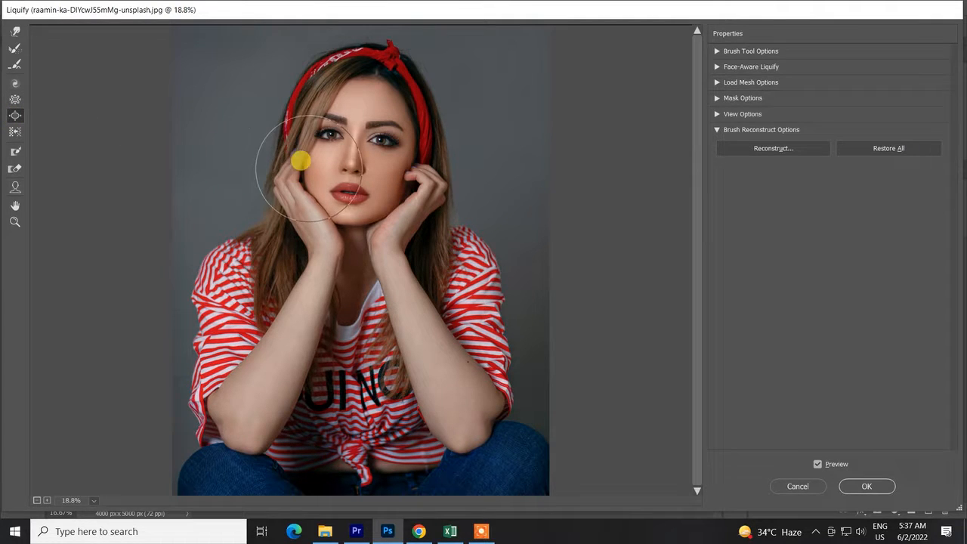
key(ctrl+z)
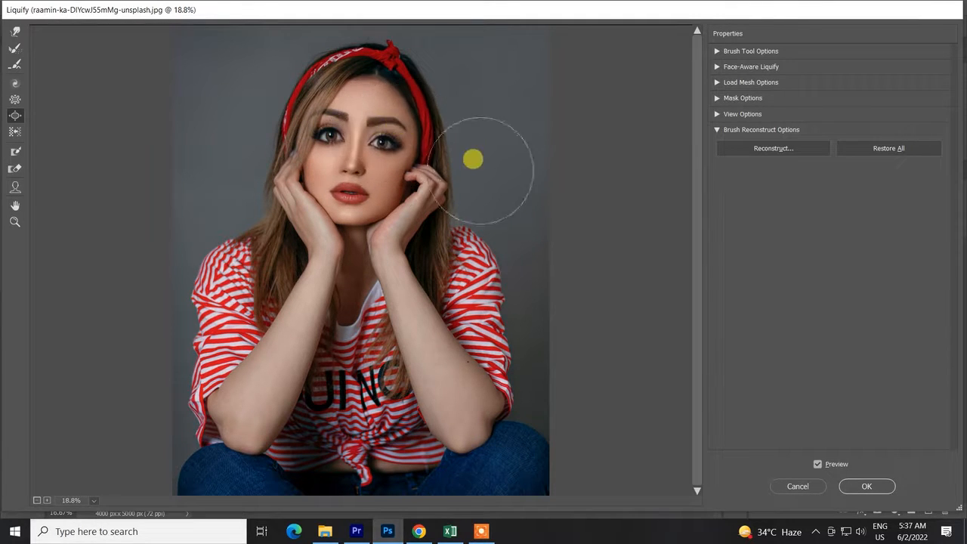
key(ctrl+z)
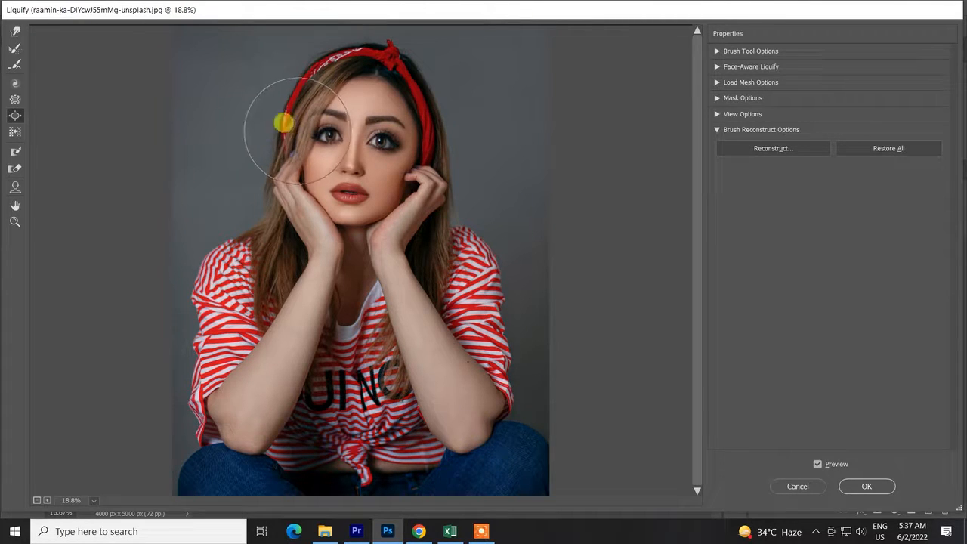
key(ctrl+z)
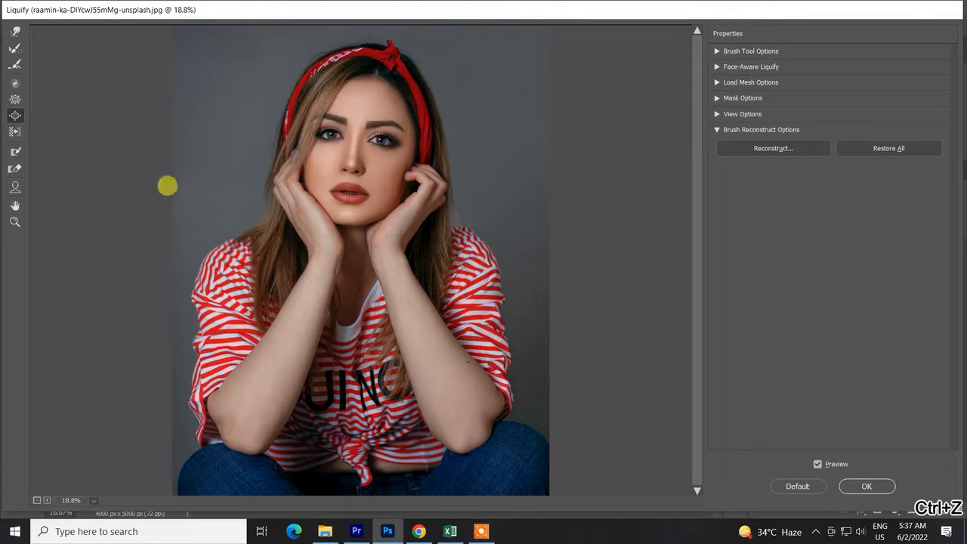
Try the Push Left tool with several strokes across the eyes and forehead and undo them.
click(14, 133)
drag(313, 158, 378, 151)
key(ctrl+z)
drag(330, 119, 385, 108)
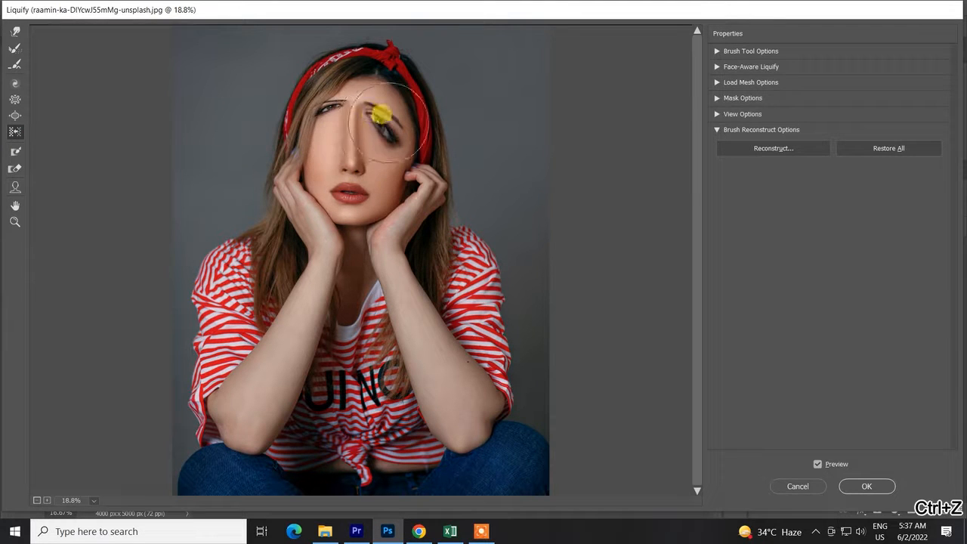
key(ctrl+z)
mouse_move(318, 152)
mouse_down()
mouse_move(370, 139)
mouse_move(342, 117)
mouse_move(384, 113)
mouse_up()
key(ctrl+z)
key(ctrl+z)
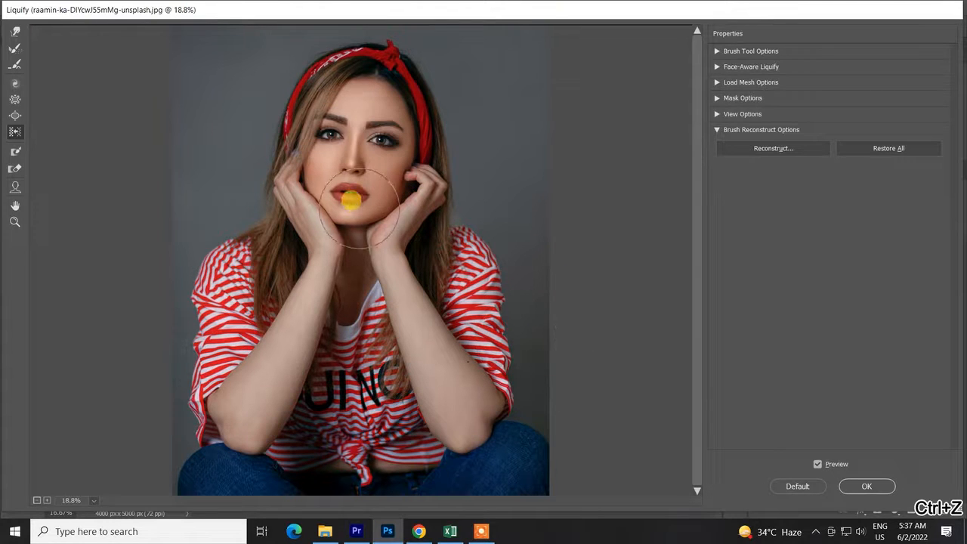
Try a Freeze Mask stroke and a Twirl Clockwise distortion on the face, undoing each one.
click(16, 151)
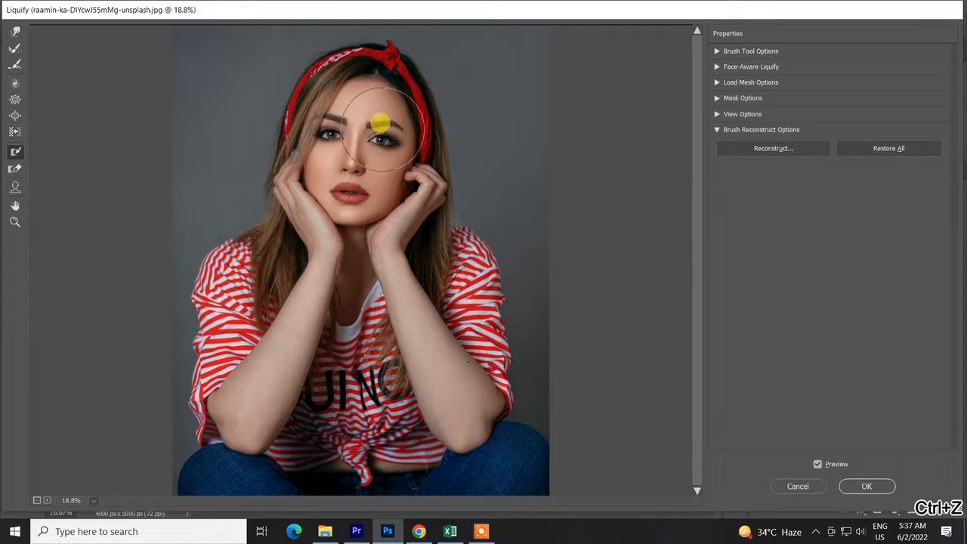
drag(385, 159, 289, 119)
key(ctrl+z)
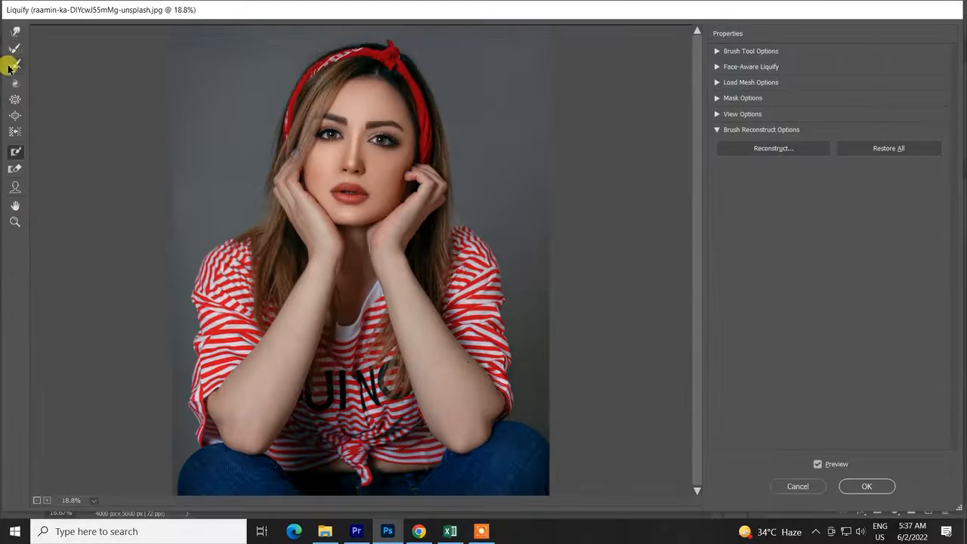
click(14, 83)
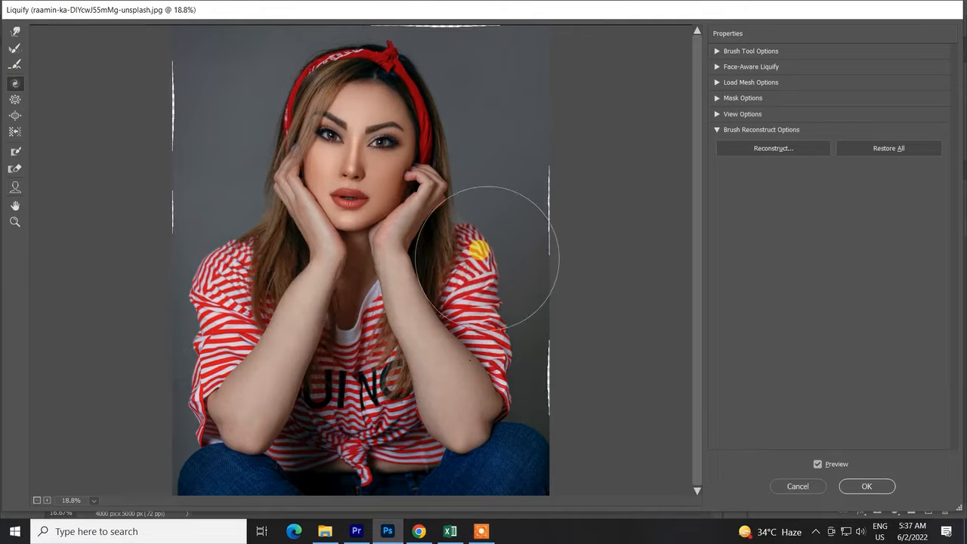
key(ctrl+z)
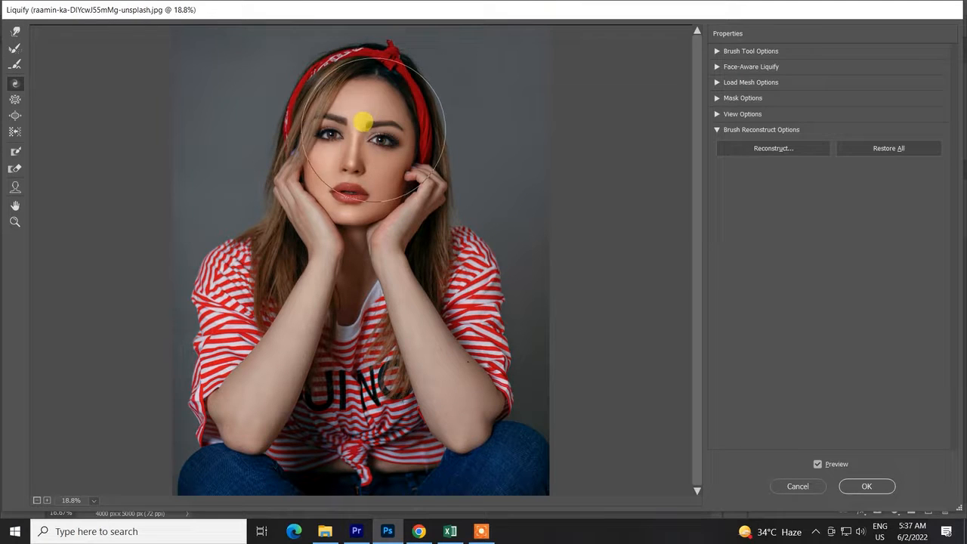
Freeze a band across the eyes with the Freeze Mask tool and trim both ends of it with the Thaw Mask tool.
click(16, 150)
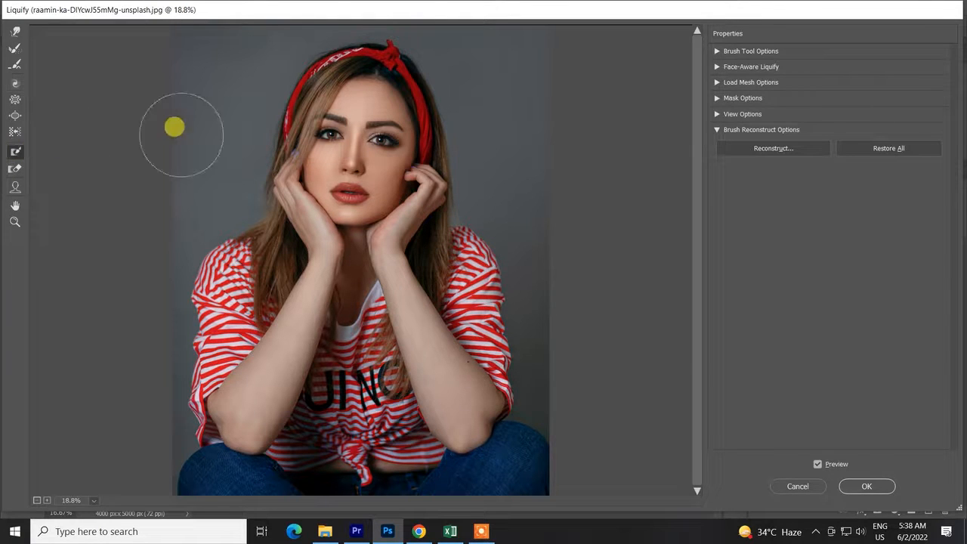
mouse_move(340, 135)
mouse_down()
mouse_move(318, 139)
mouse_move(324, 129)
mouse_move(417, 125)
mouse_up()
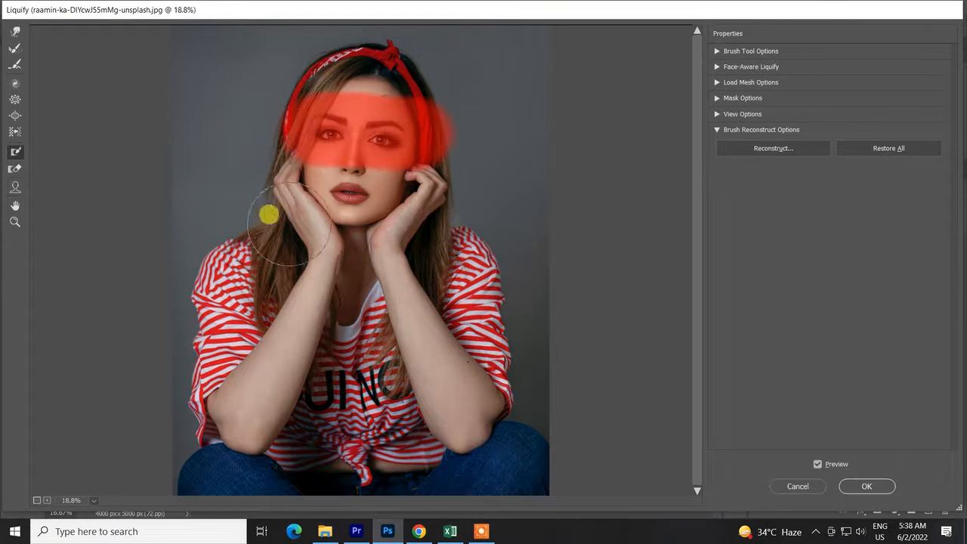
click(14, 170)
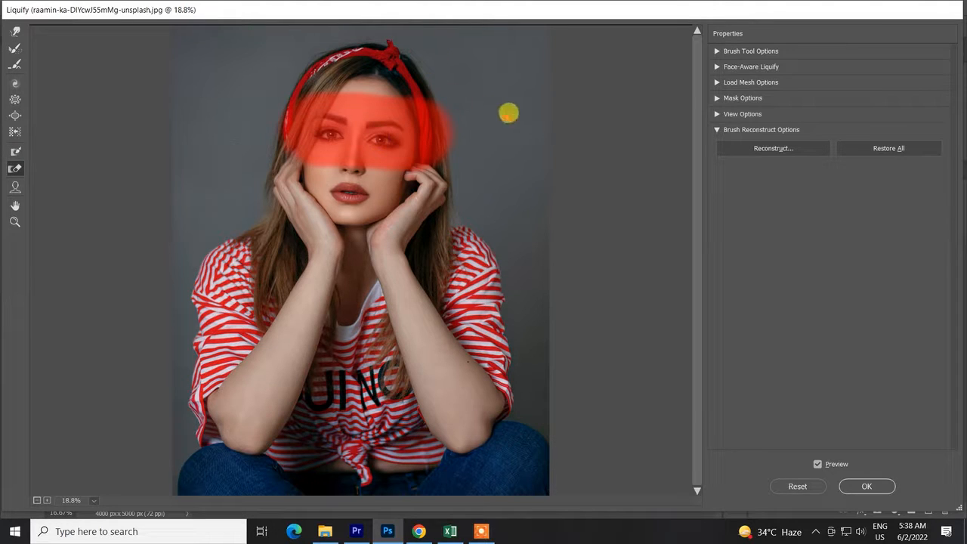
drag(466, 74, 473, 214)
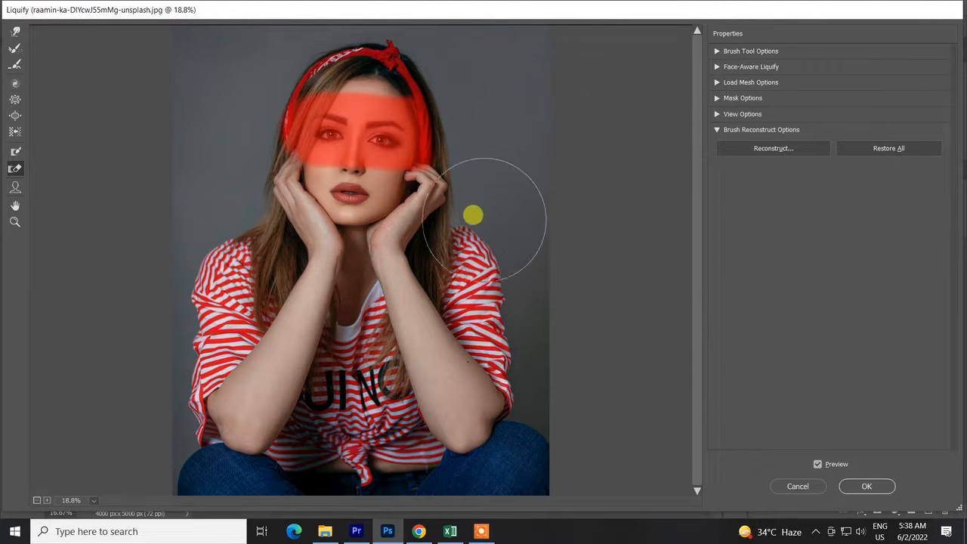
drag(277, 71, 255, 91)
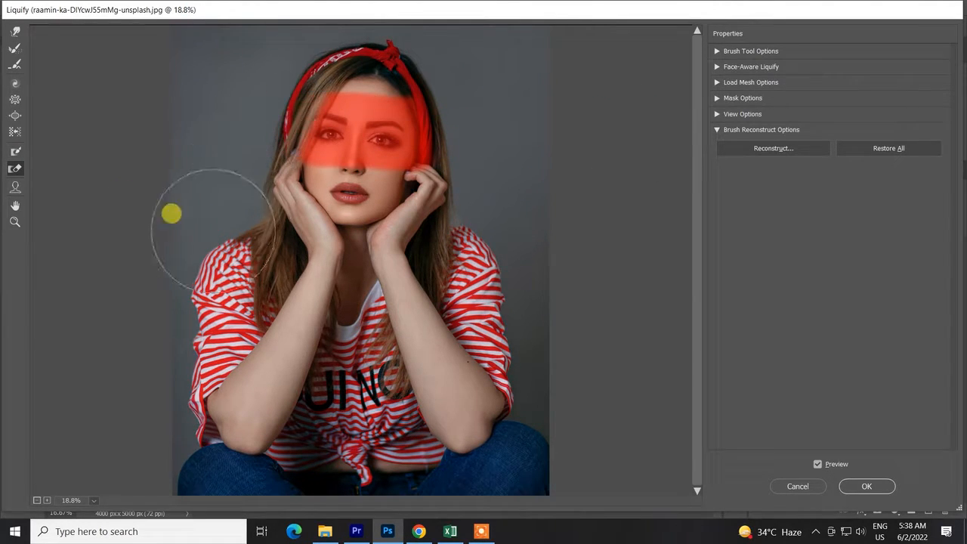
Twirl the face around the frozen eye area and clear the mask with the Thaw Mask tool.
click(15, 84)
mouse_move(257, 154)
mouse_down()
mouse_move(428, 162)
mouse_move(45, 85)
mouse_move(156, 99)
mouse_move(339, 157)
mouse_move(320, 183)
mouse_move(297, 169)
mouse_move(345, 154)
mouse_up()
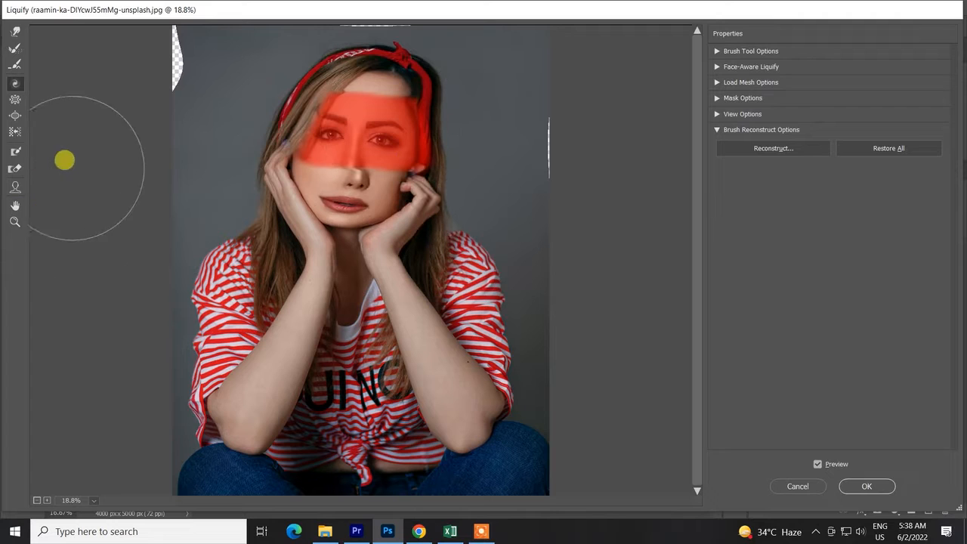
click(16, 172)
mouse_move(293, 102)
mouse_down()
mouse_move(314, 131)
mouse_move(354, 80)
mouse_move(384, 173)
mouse_up()
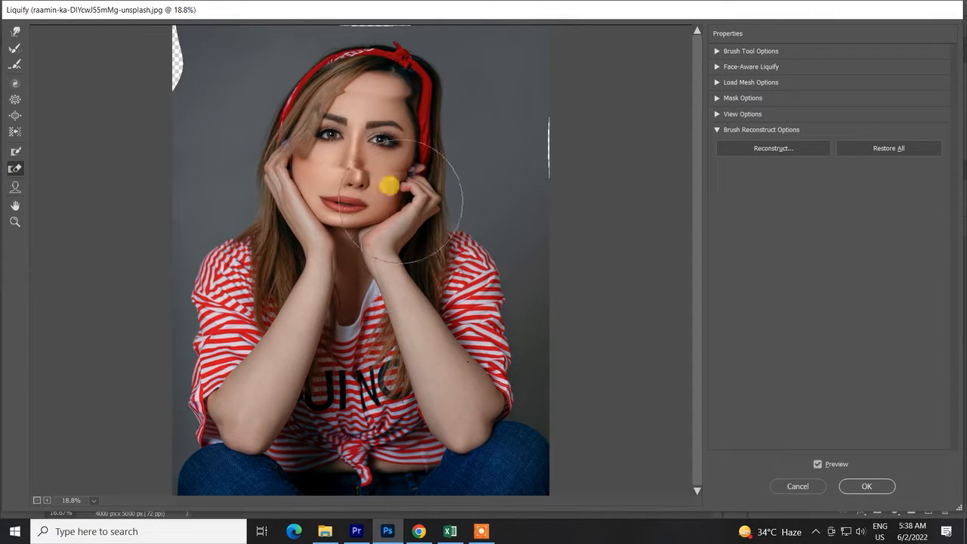
Undo the twirl and all the mask strokes back to the original, unmasked portrait.
key(ctrl+alt+z)
key(ctrl+alt+z)
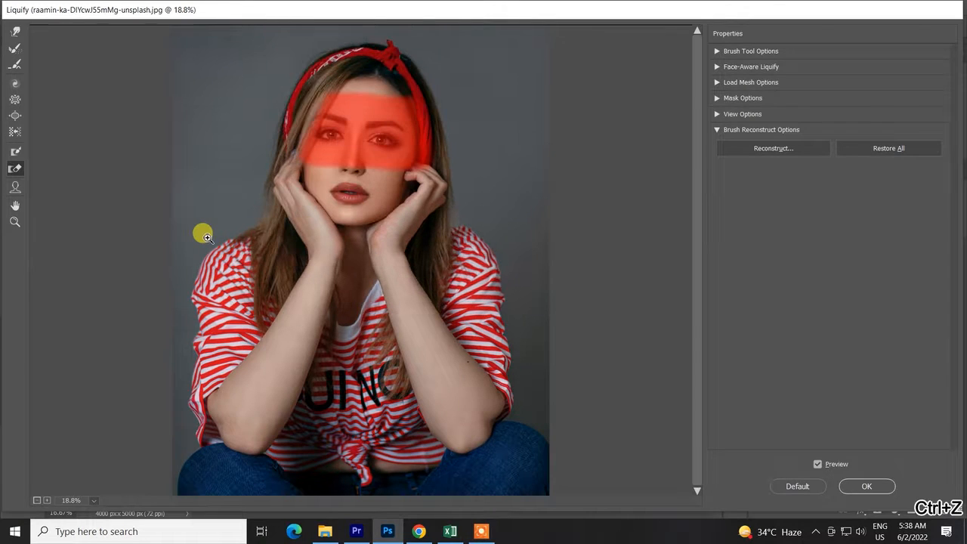
key(ctrl+z)
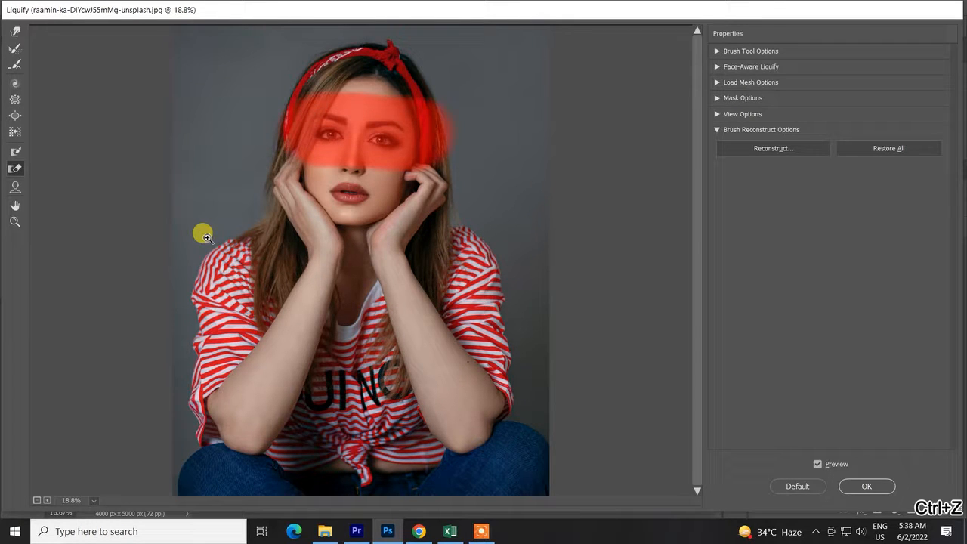
key(ctrl+alt+z)
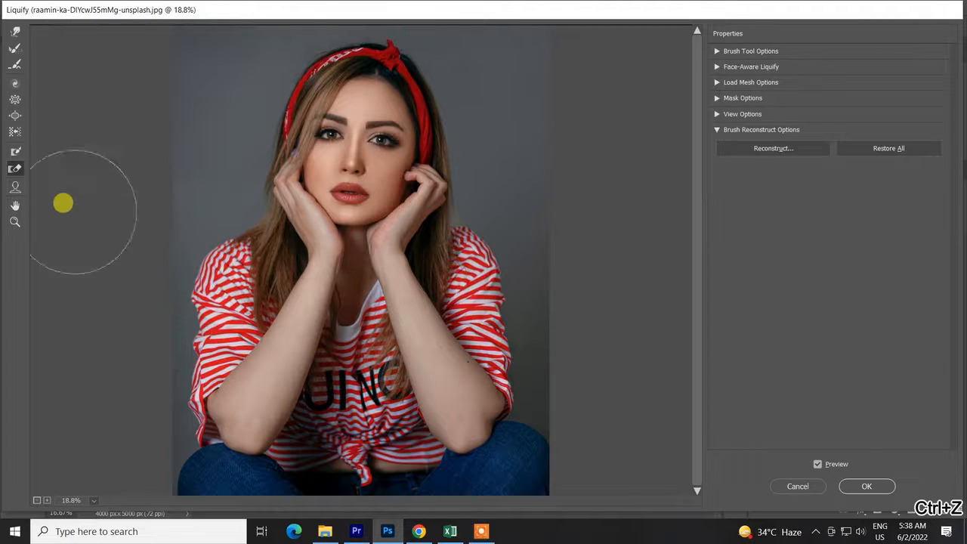
Try narrowing the nose with the Face tool and undo the change.
click(17, 189)
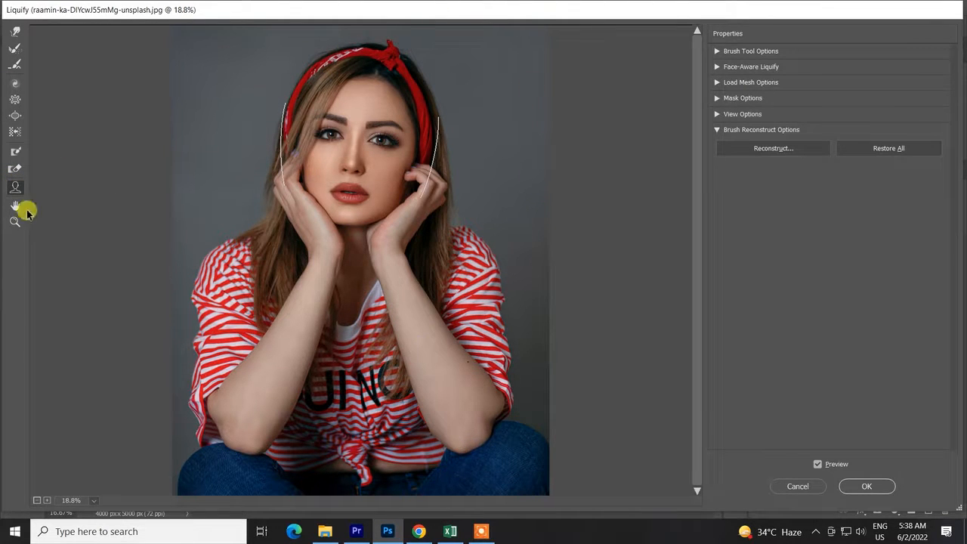
click(17, 205)
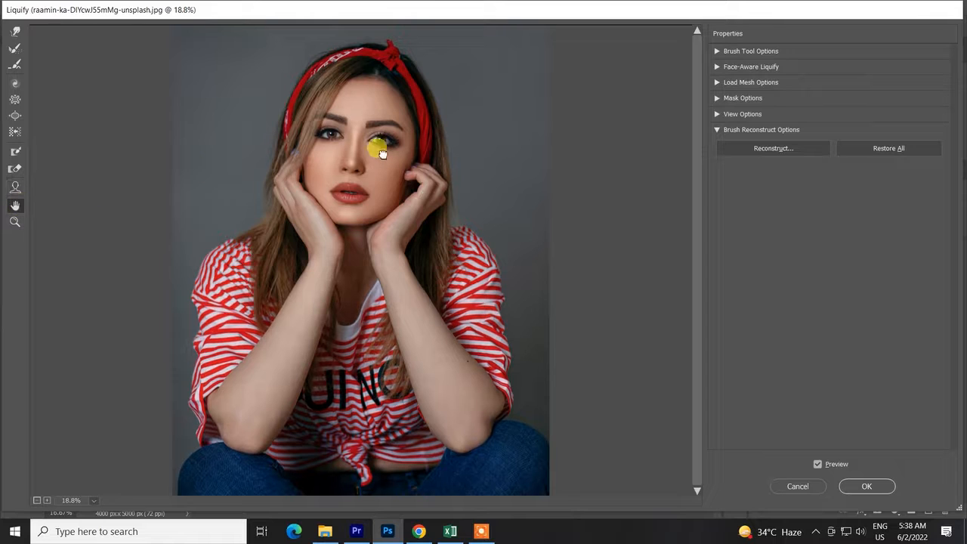
click(13, 220)
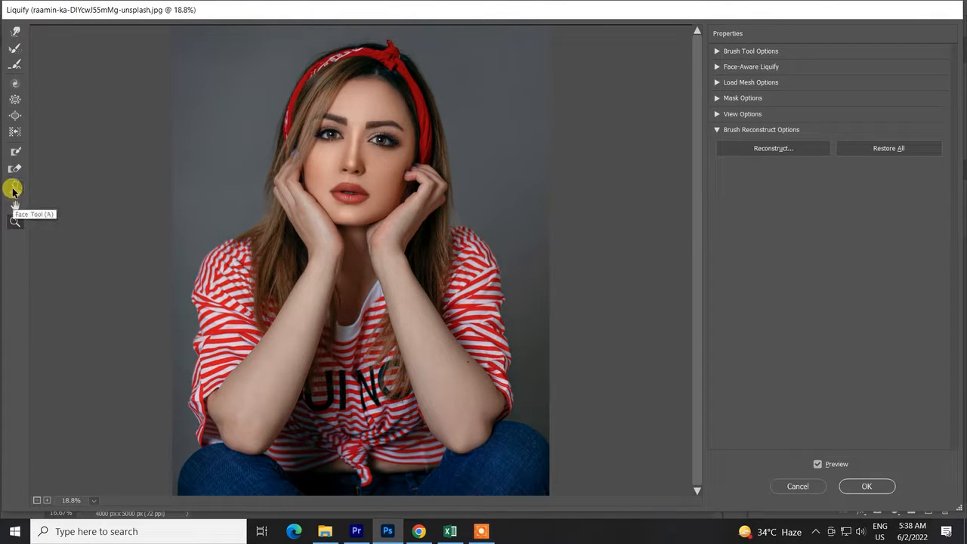
click(15, 188)
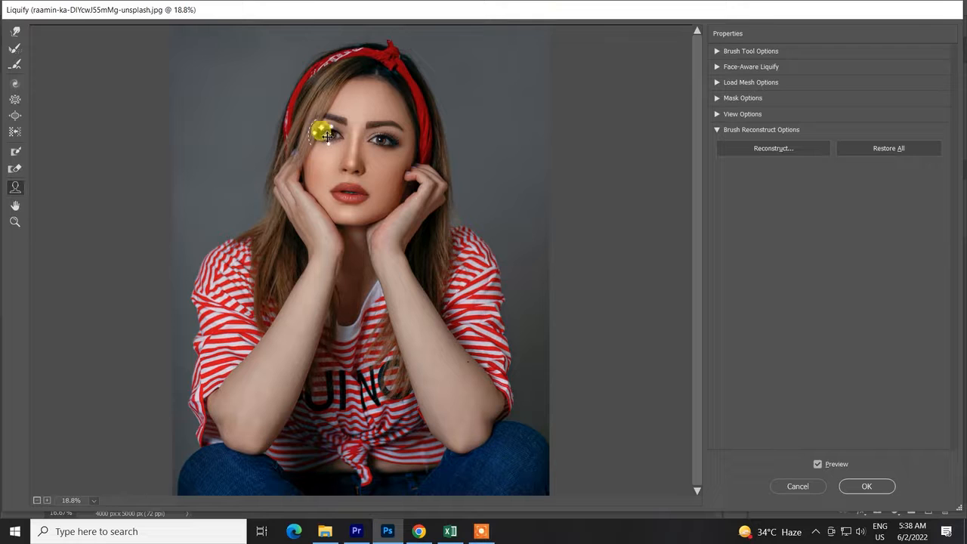
mouse_move(385, 143)
mouse_down()
mouse_move(350, 187)
mouse_move(349, 175)
mouse_move(356, 186)
mouse_up()
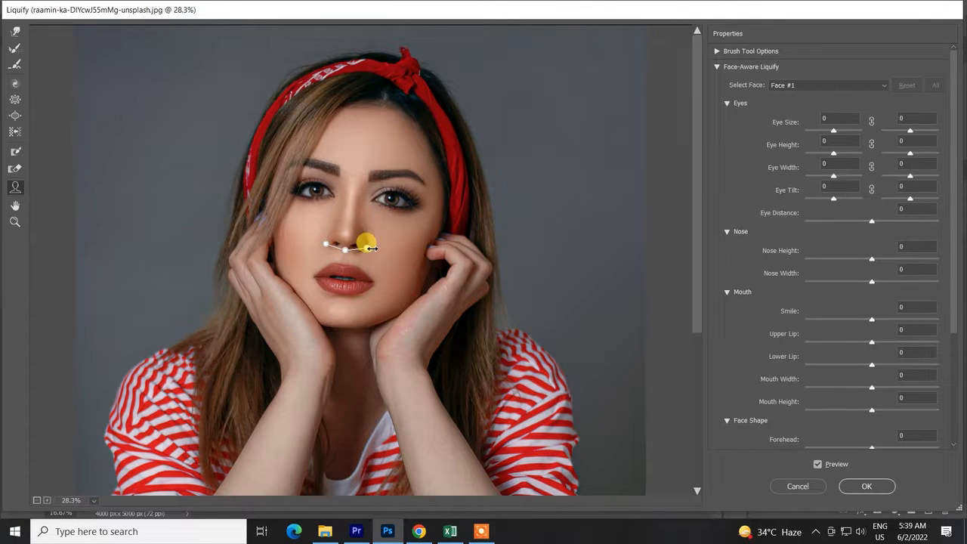
drag(376, 248, 345, 239)
key(ctrl+z)
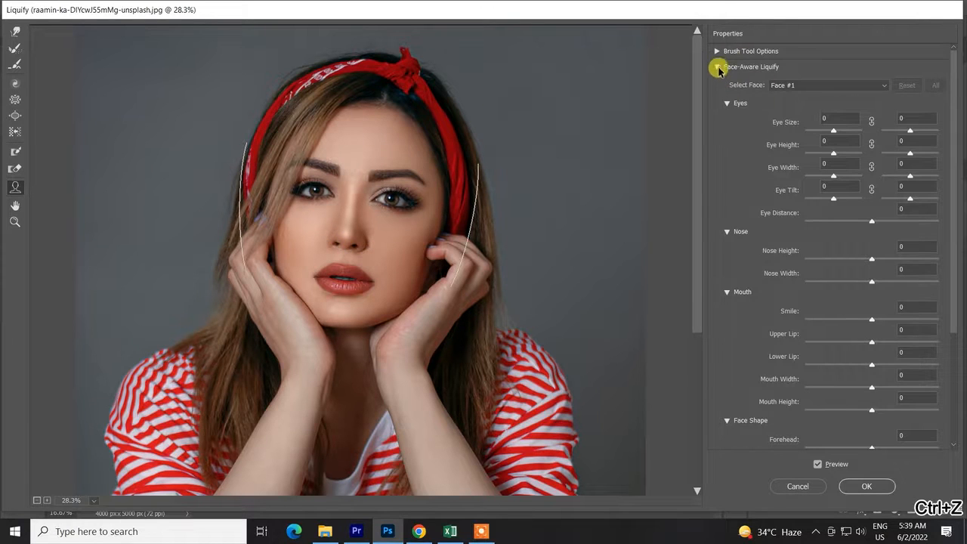
Set the Forward Warp brush to size 208 and pressure 100 in the brush tool options.
click(717, 67)
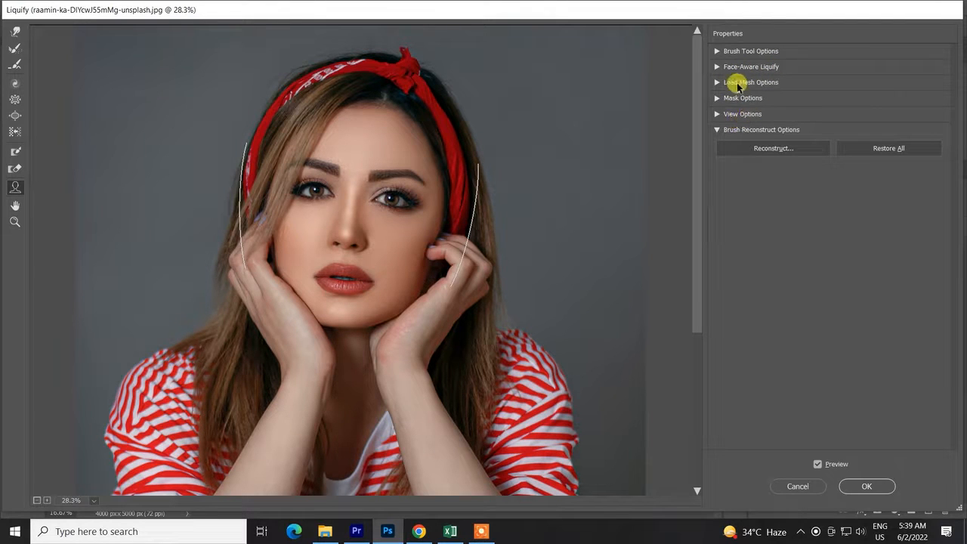
click(719, 51)
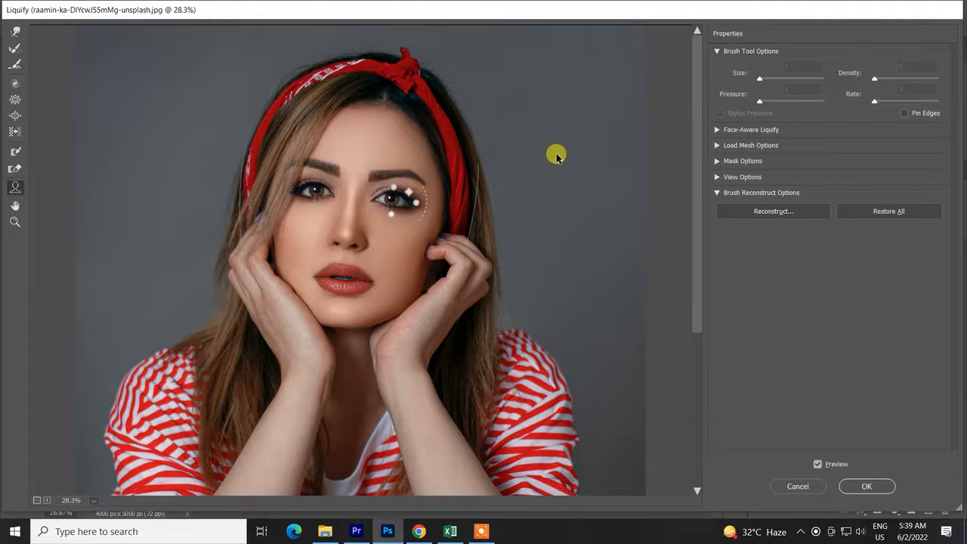
click(17, 33)
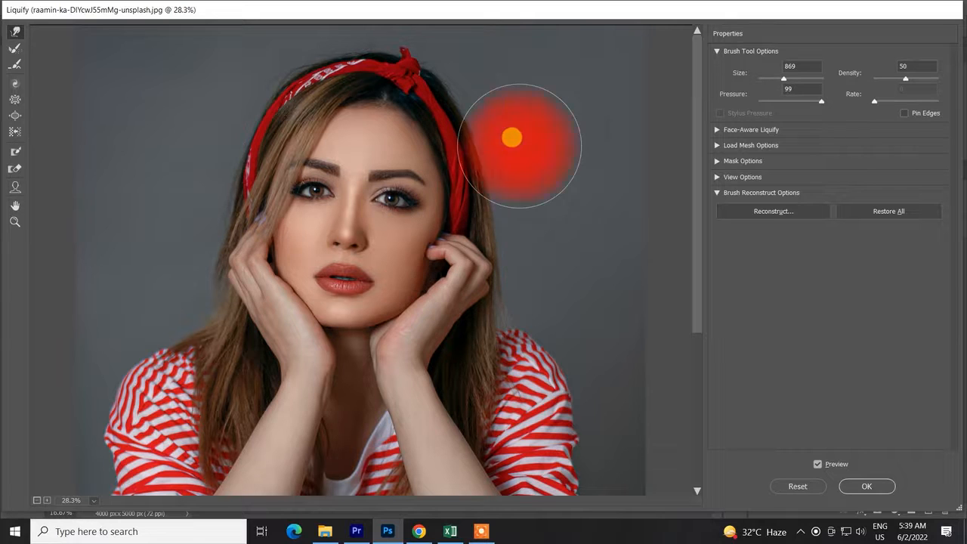
key(ctrl+z)
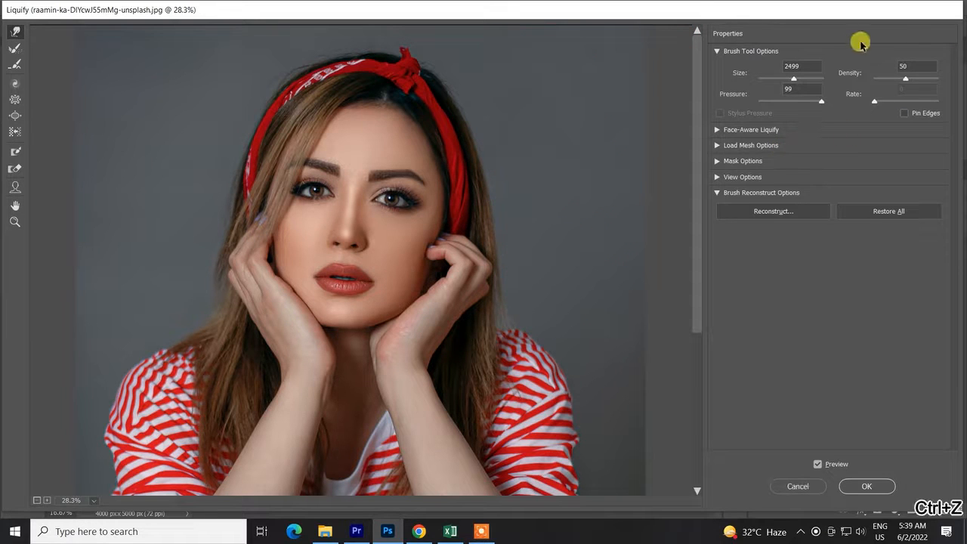
mouse_move(225, 191)
mouse_down()
mouse_move(352, 207)
mouse_move(199, 222)
mouse_up()
key(ctrl+z)
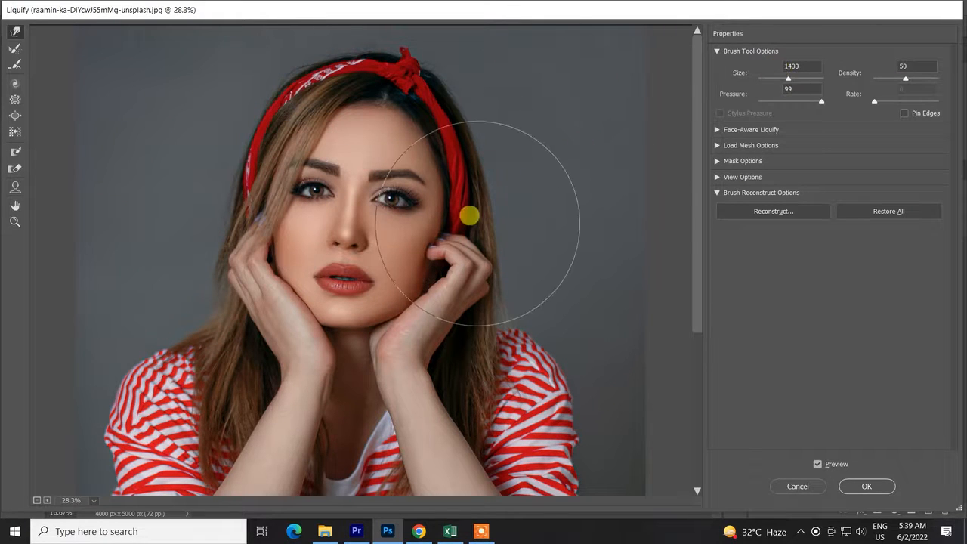
drag(468, 216, 347, 219)
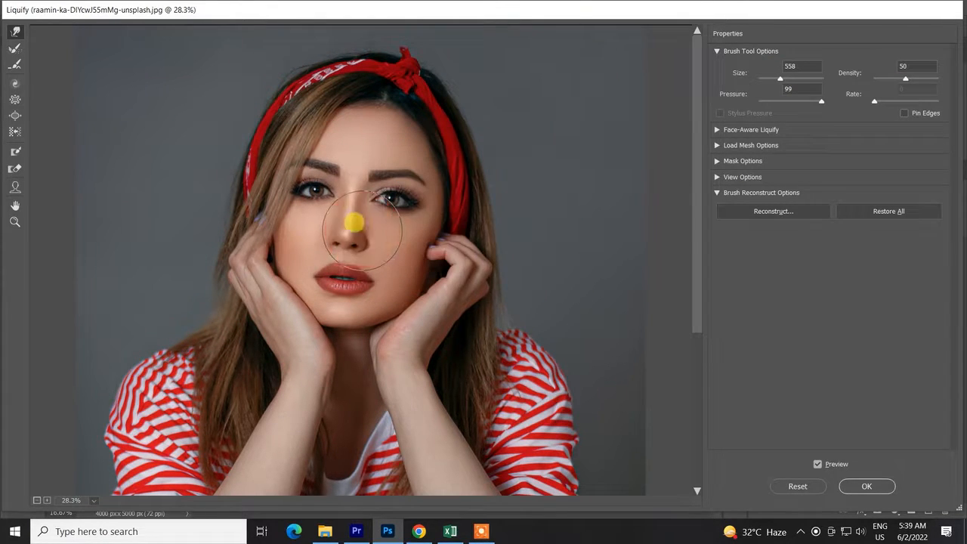
key(ctrl+z)
drag(782, 85, 823, 102)
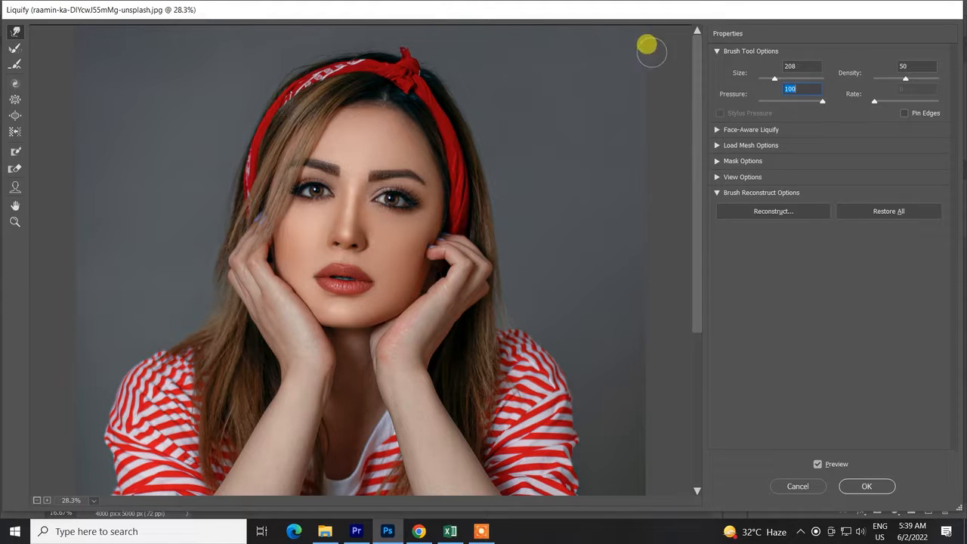
click(715, 52)
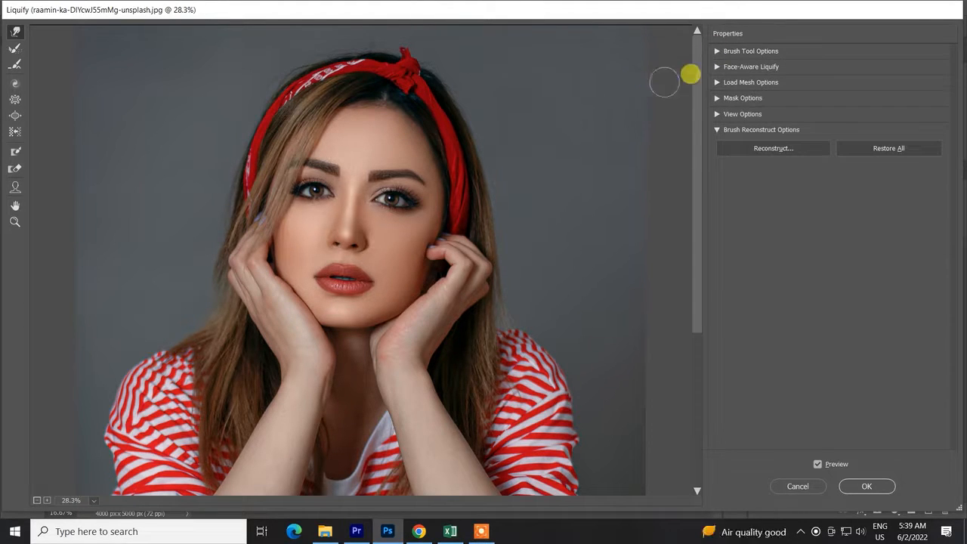
Expand the Face-Aware Liquify settings and look through the eye, nose, mouth and face shape controls.
click(718, 67)
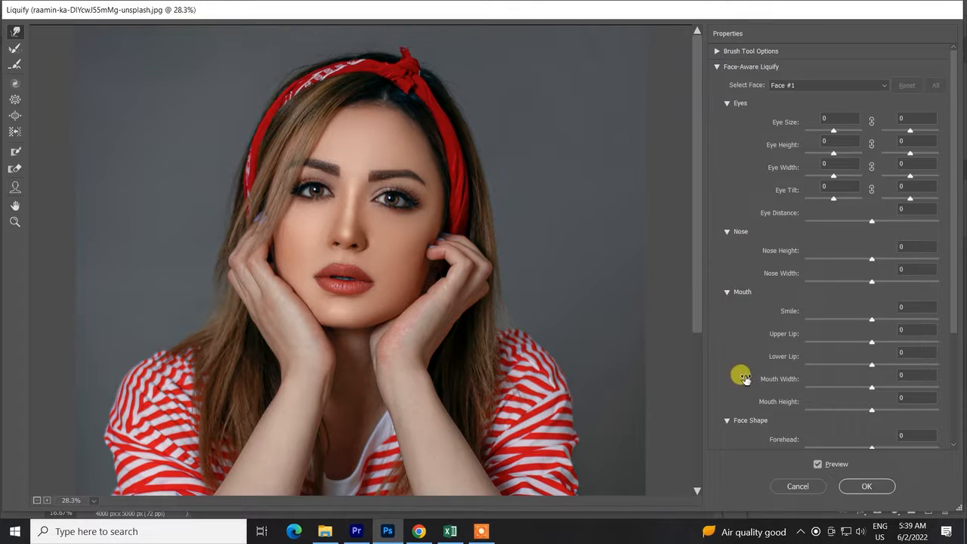
scroll(814, 376, down, 3)
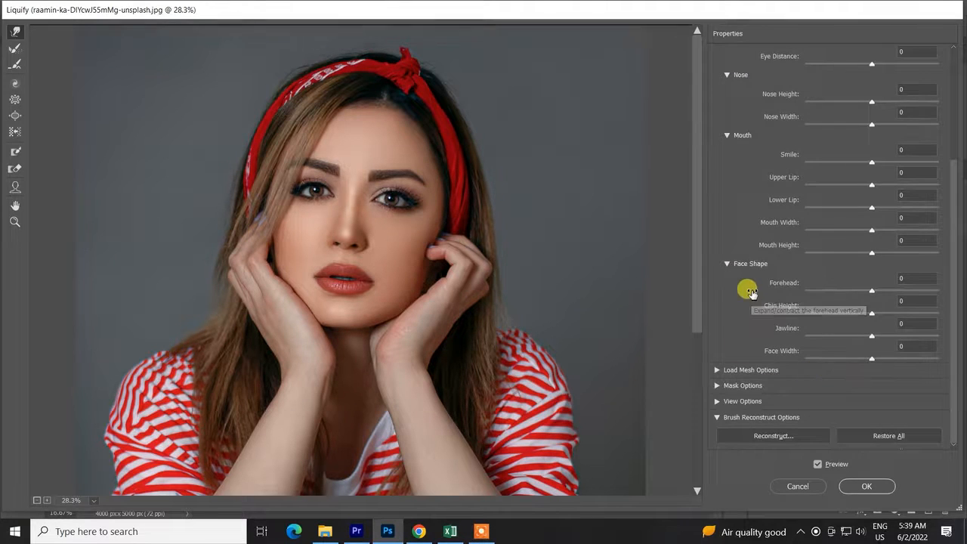
scroll(749, 285, up, 2)
scroll(772, 125, up, 1)
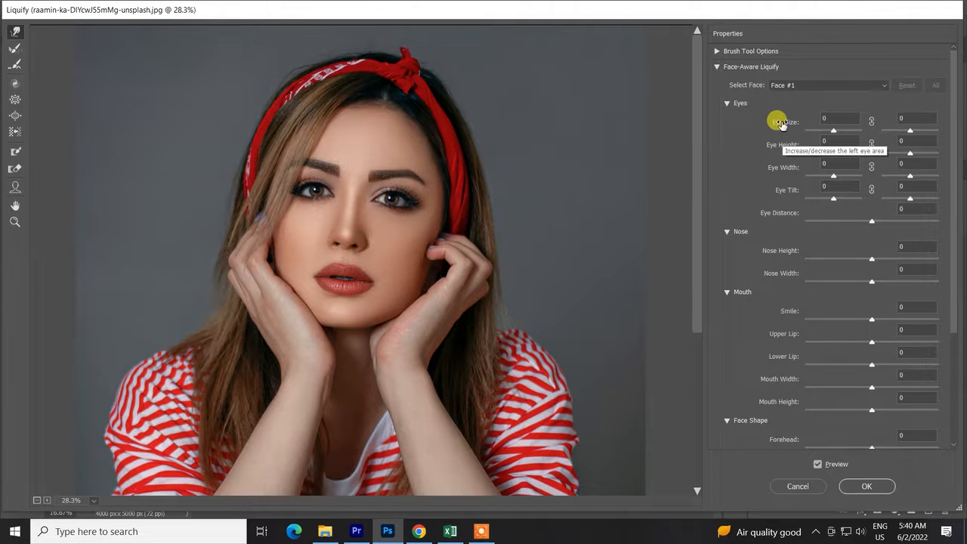
click(847, 118)
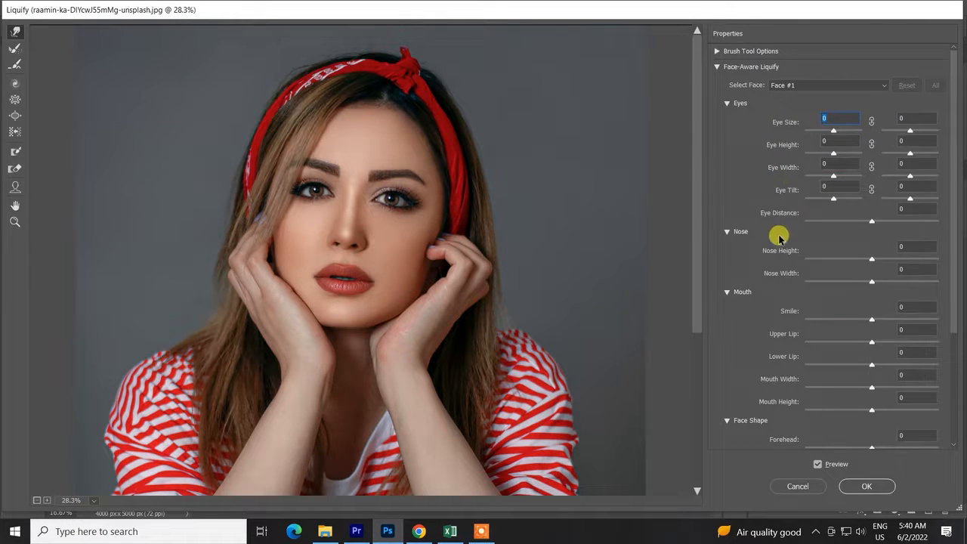
scroll(815, 175, down, 3)
scroll(815, 175, up, 3)
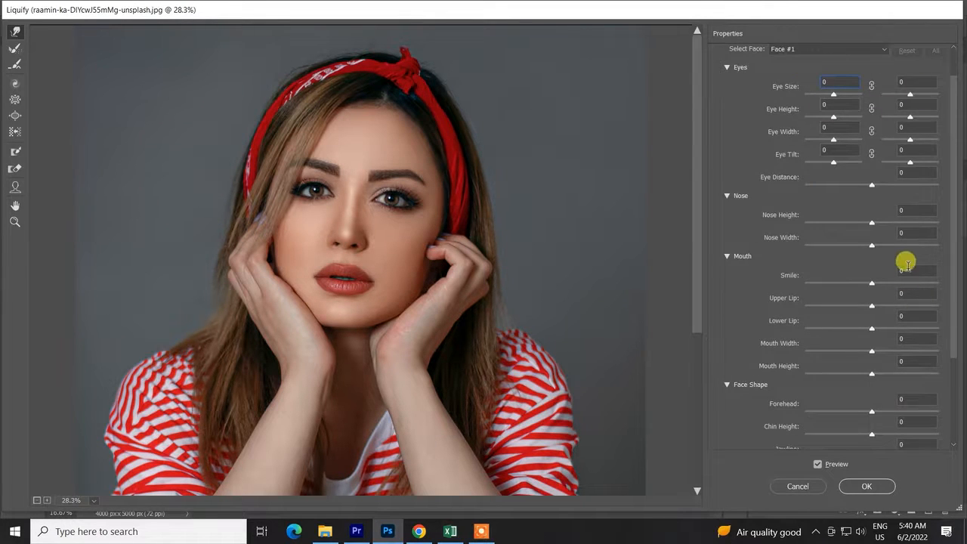
Try changing the eye sizes separately, raising the right eye's size to 100, and undo the changes.
scroll(907, 257, down, 3)
scroll(904, 252, up, 4)
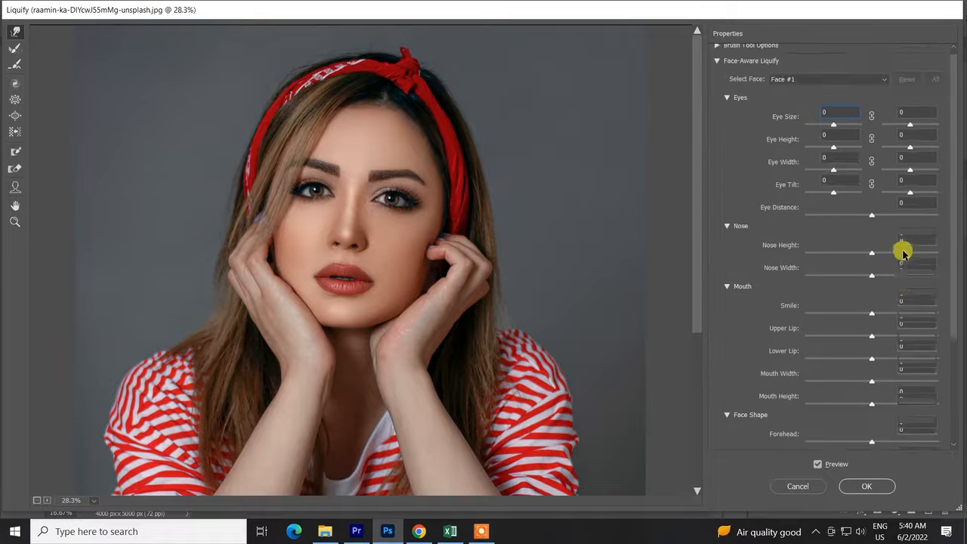
click(756, 165)
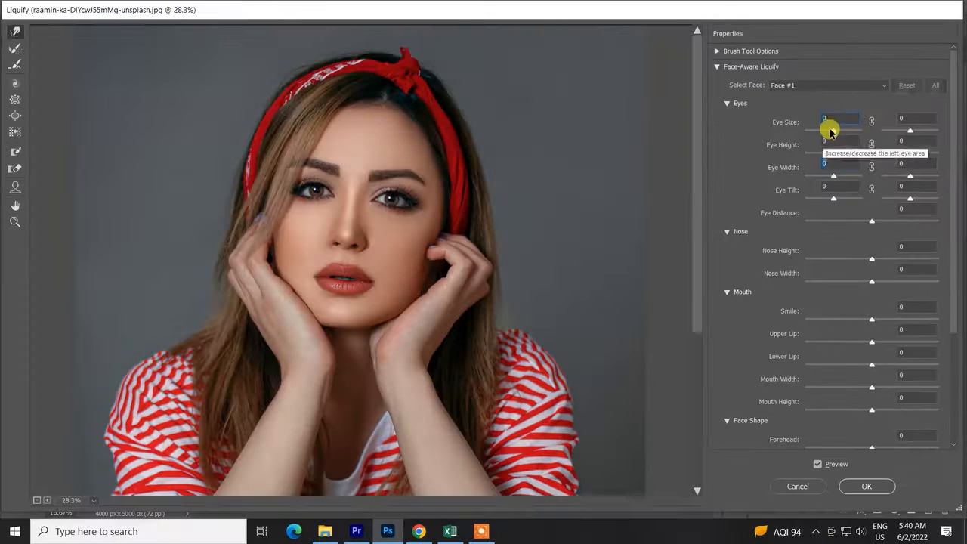
mouse_move(829, 132)
mouse_down()
mouse_move(854, 133)
mouse_move(806, 136)
mouse_move(881, 136)
mouse_move(834, 137)
mouse_up()
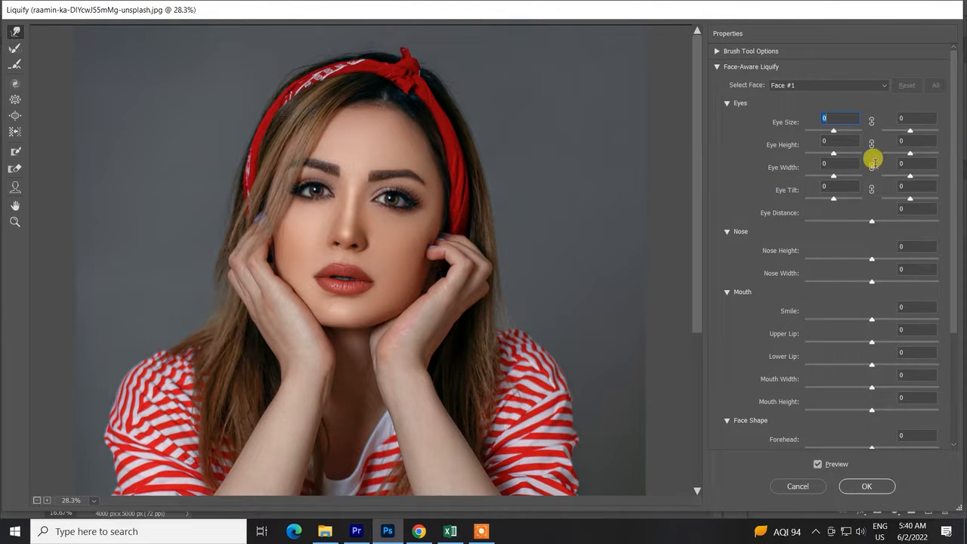
key(ctrl+z)
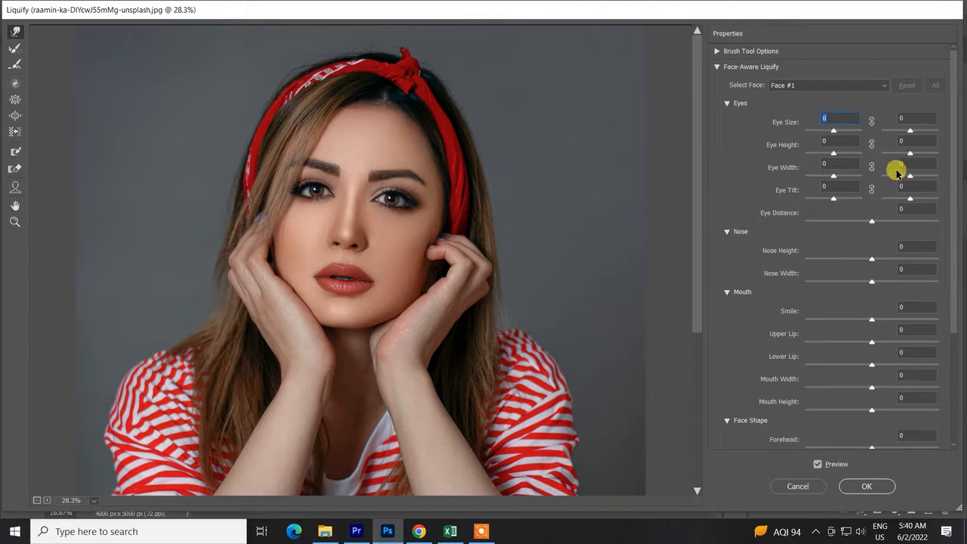
key(ctrl+z)
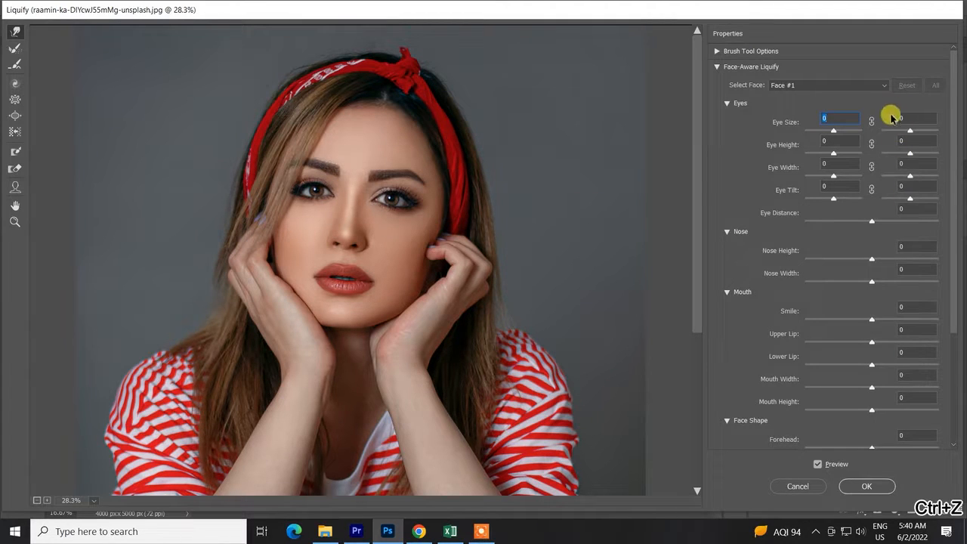
drag(909, 130, 944, 130)
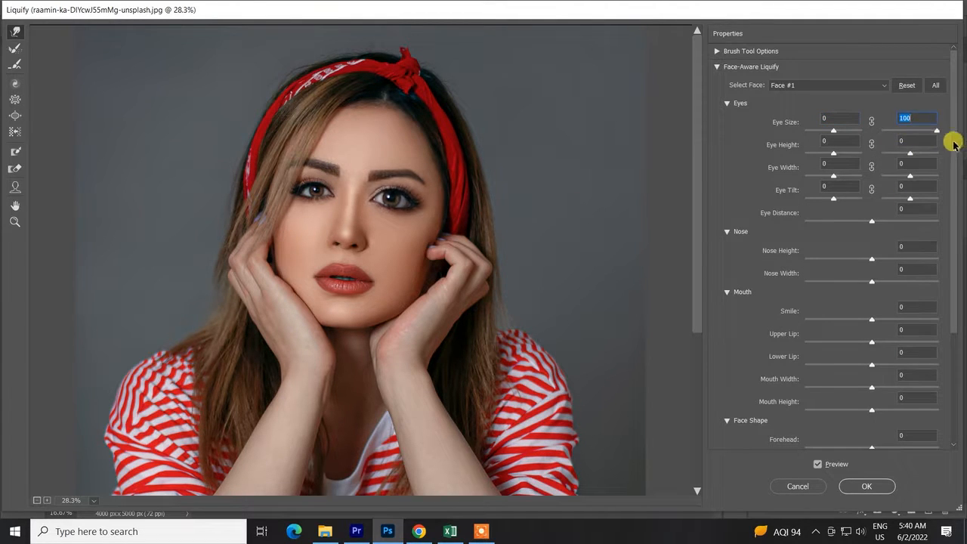
key(ctrl+z)
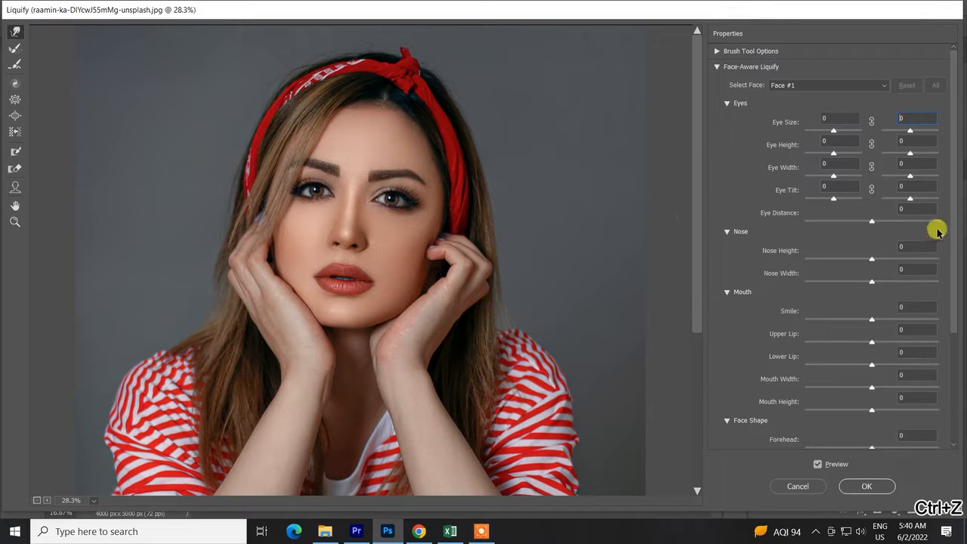
Link the left and right eye settings and set the size of both eyes to -100.
click(873, 123)
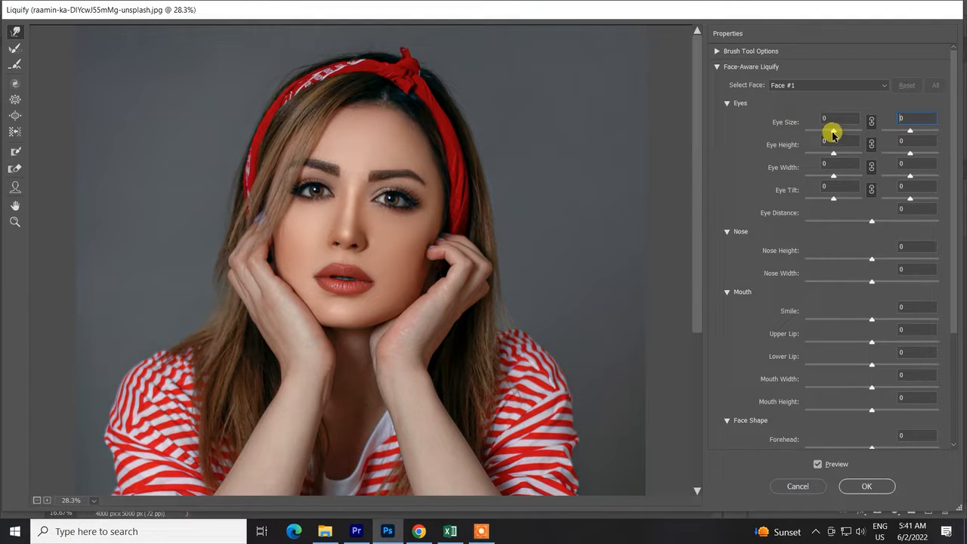
drag(833, 130, 820, 133)
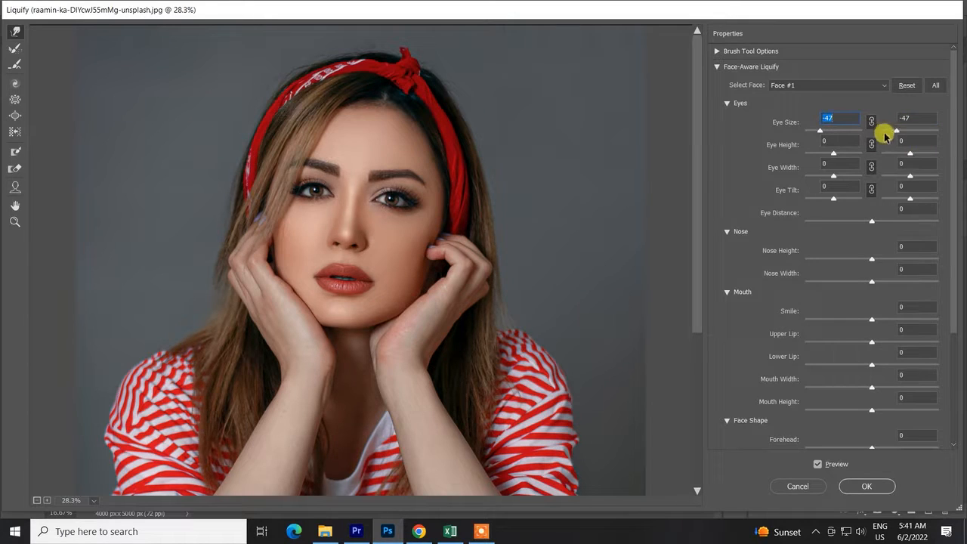
drag(897, 131, 925, 130)
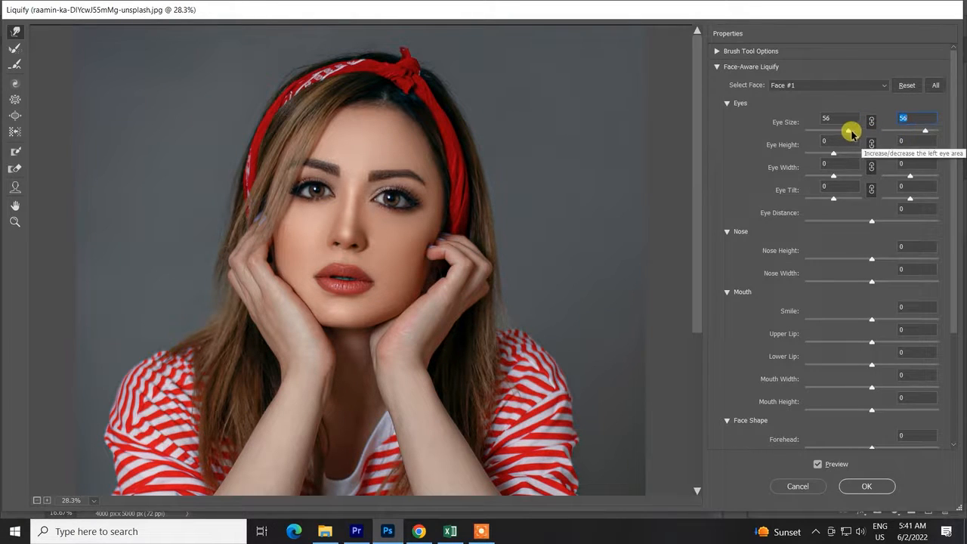
drag(850, 132, 829, 131)
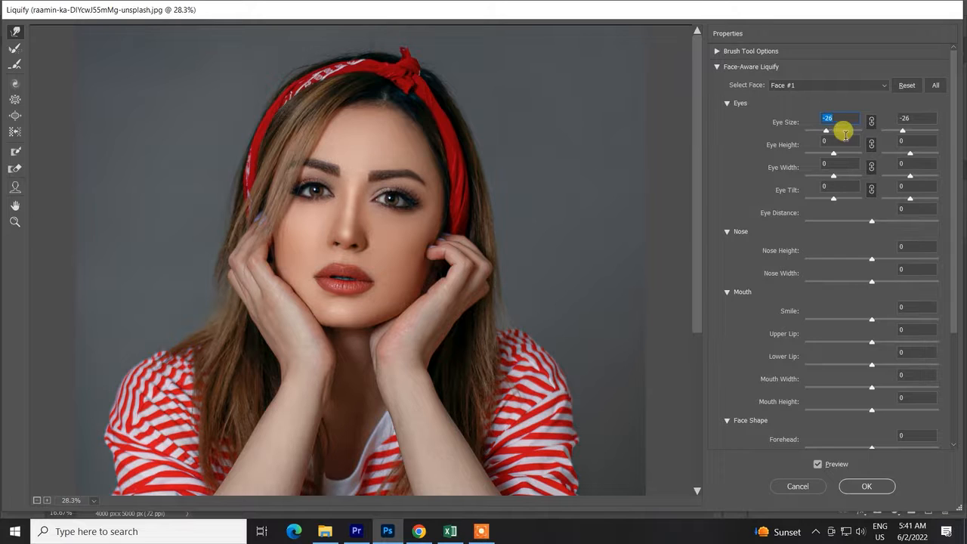
drag(826, 130, 597, 121)
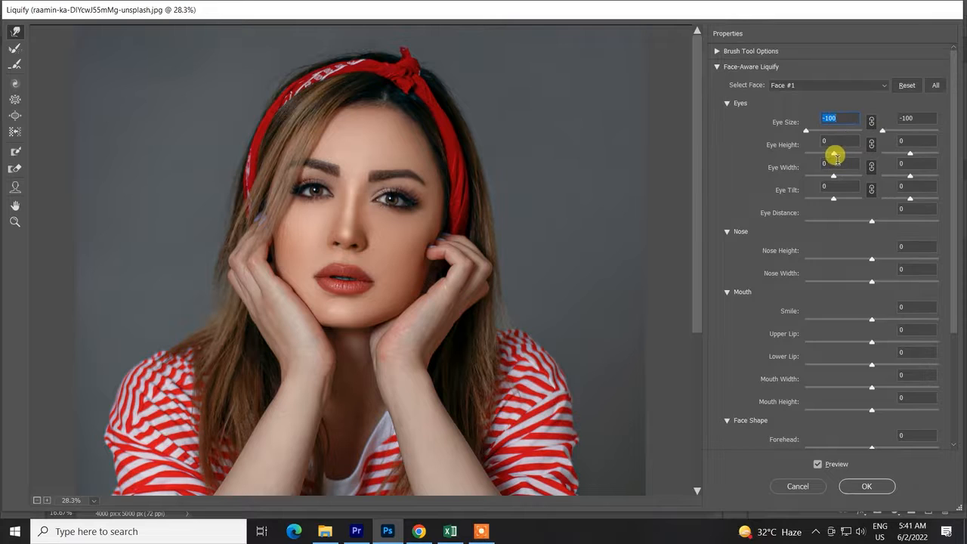
Set the height of both eyes to 100 and their width to -100.
drag(834, 154, 887, 156)
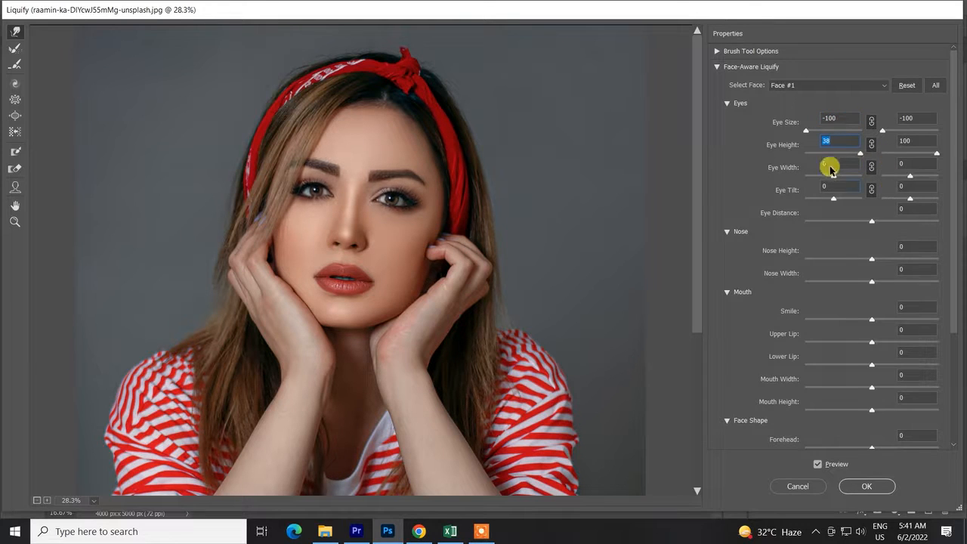
drag(831, 170, 804, 171)
key(ctrl+z)
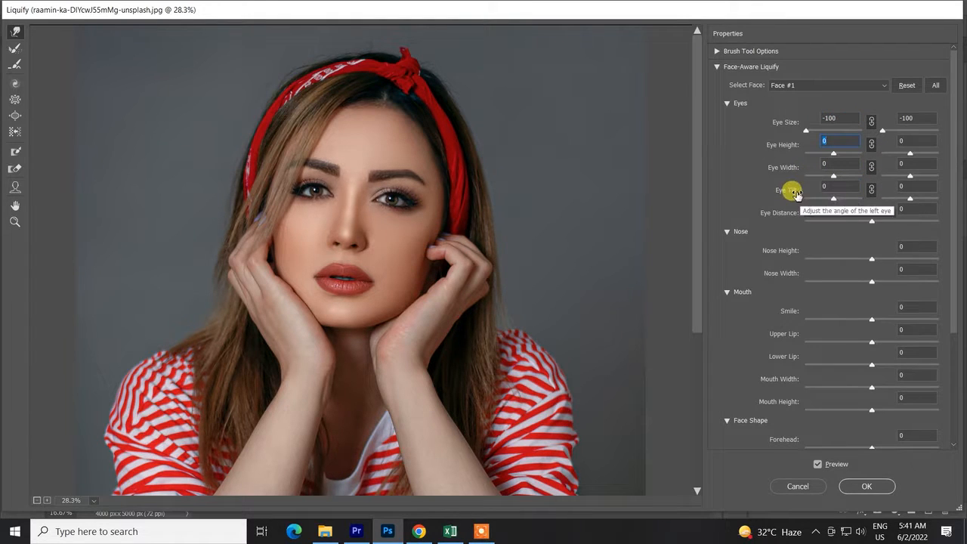
drag(788, 185, 903, 136)
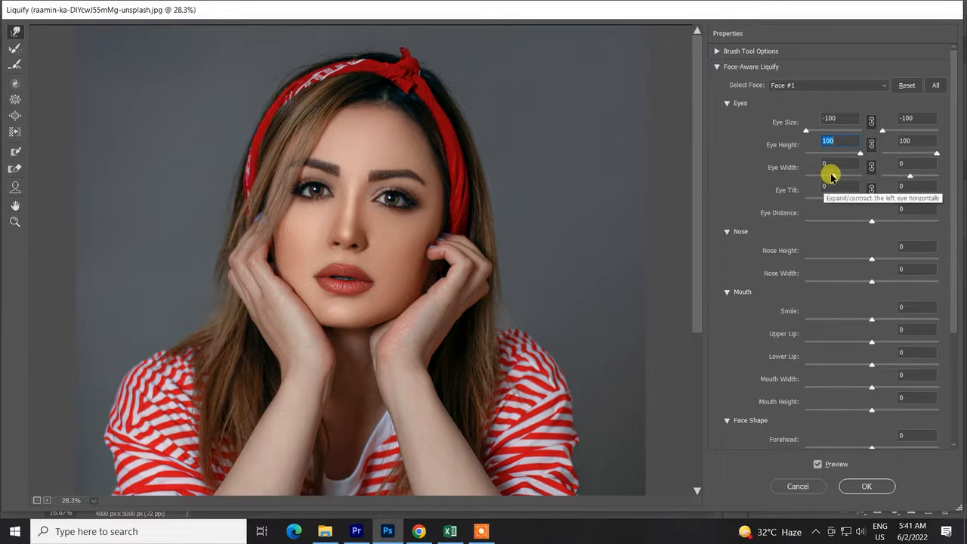
drag(833, 177, 782, 174)
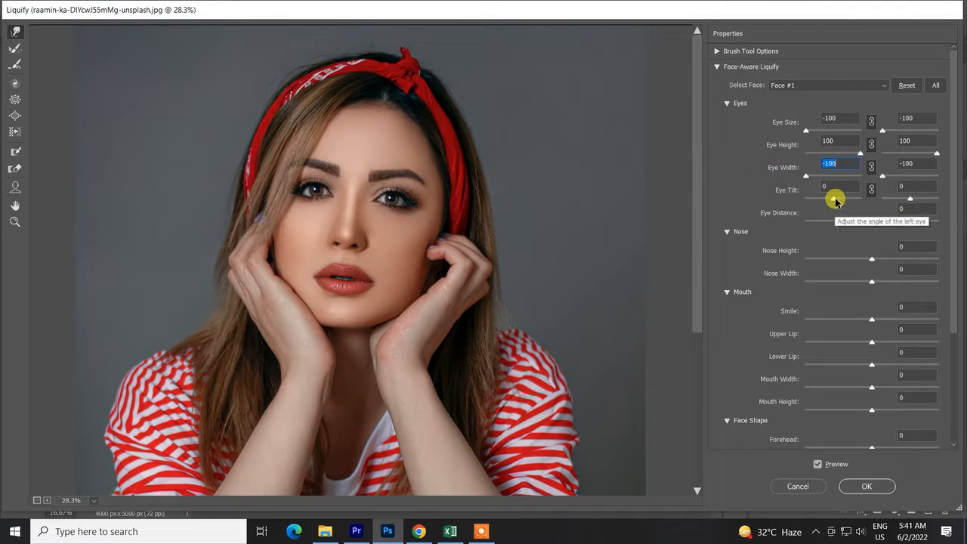
Set the tilt of both eyes to 82 and the eye distance to 14.
drag(835, 200, 876, 187)
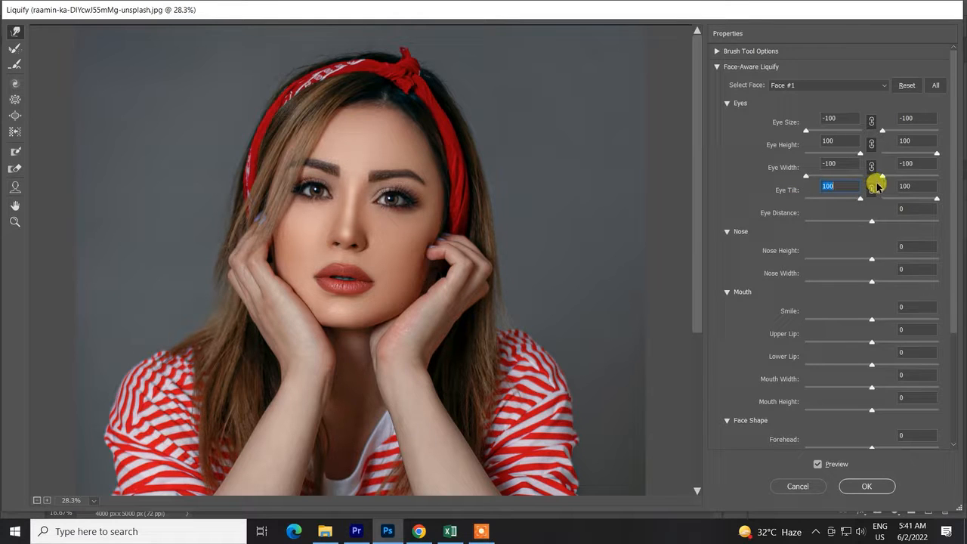
key(ctrl+z)
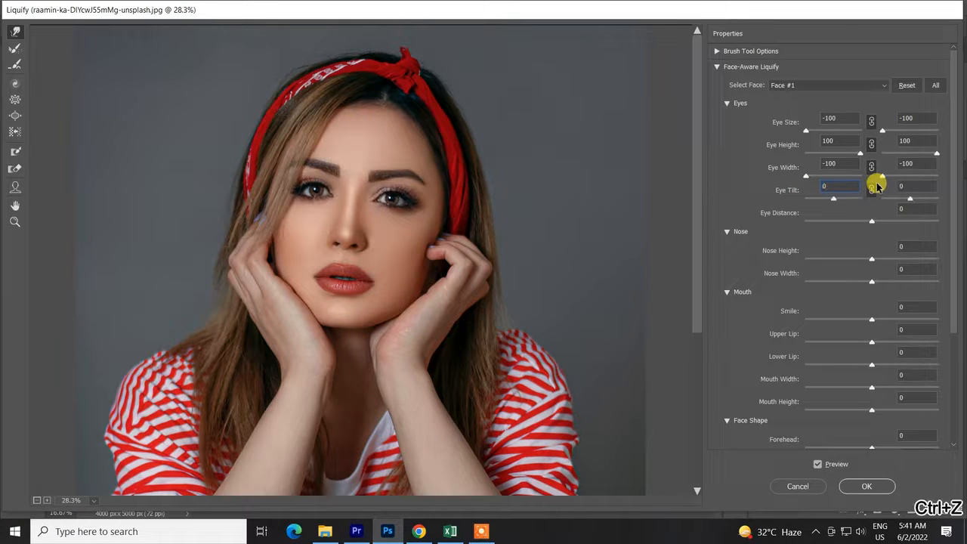
drag(834, 198, 840, 198)
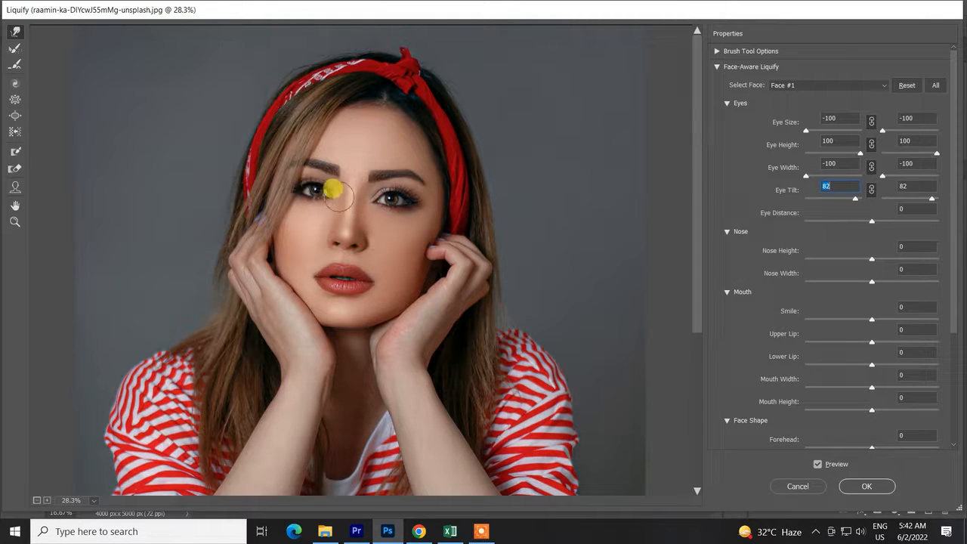
drag(872, 219, 964, 235)
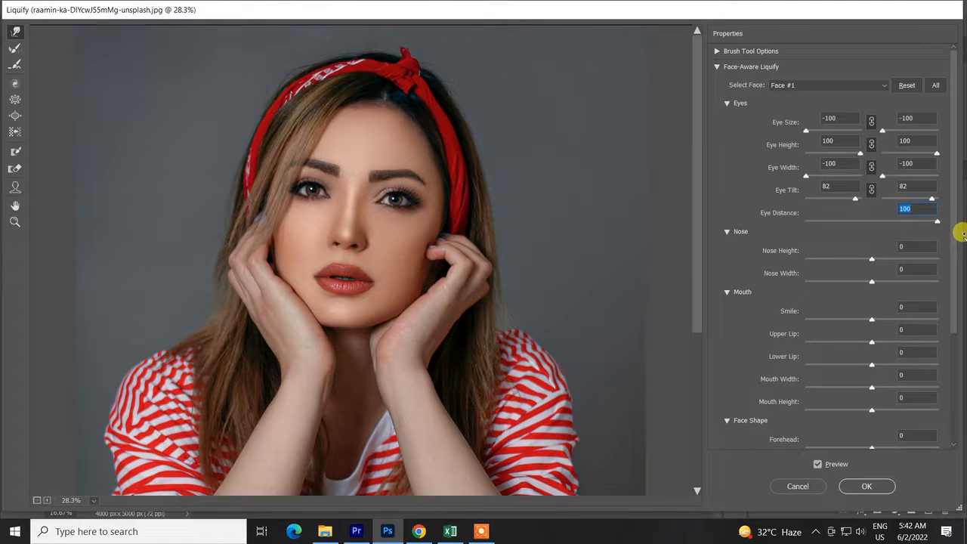
key(ctrl+z)
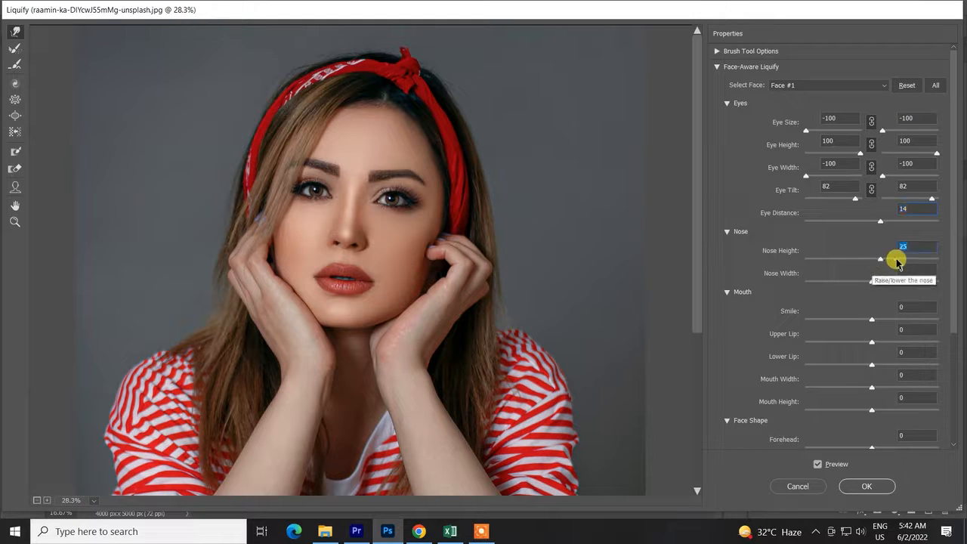
Set both the nose height and the nose width to -100.
drag(896, 257, 960, 253)
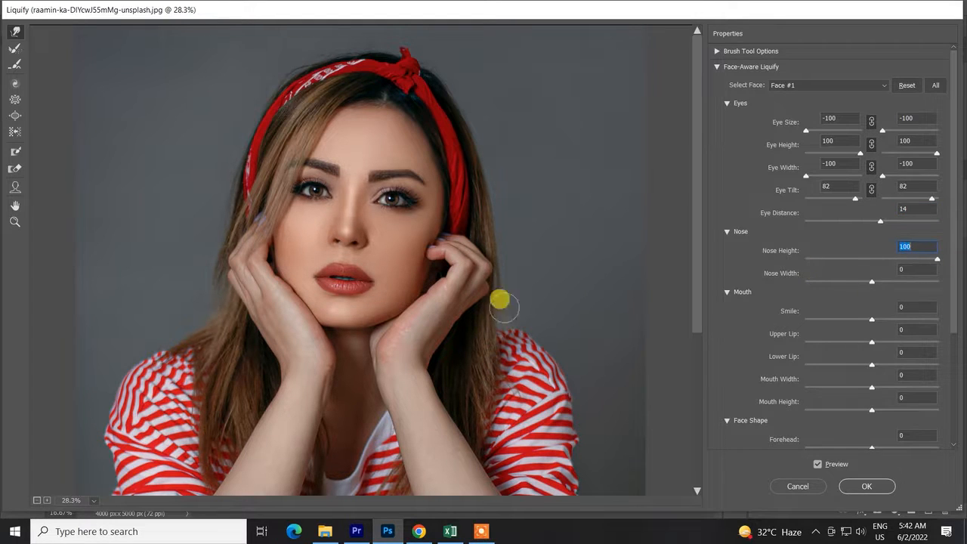
drag(870, 283, 812, 281)
drag(935, 270, 740, 274)
drag(834, 282, 799, 281)
Set the mouth's Smile value to 30 and the Upper Lip thickness to -62.
scroll(822, 297, down, 3)
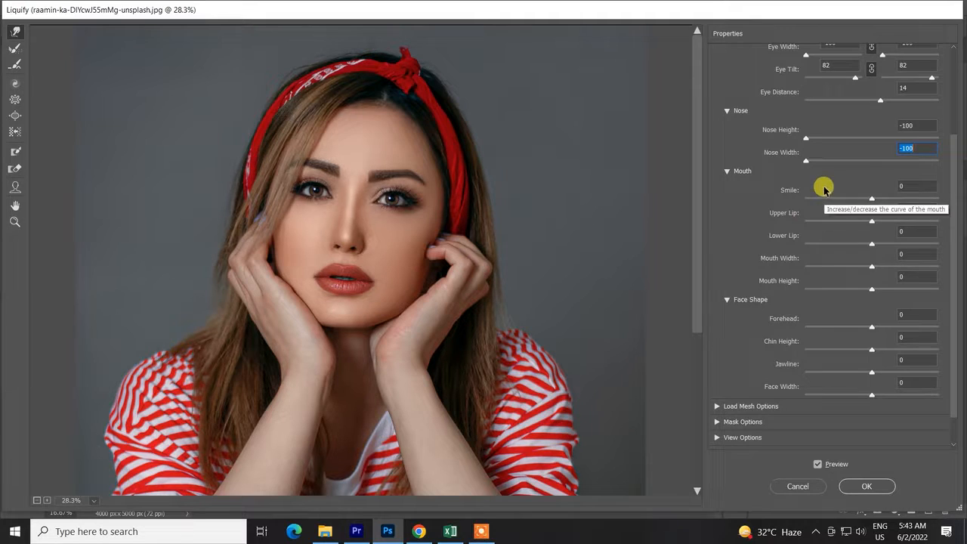
drag(871, 197, 936, 198)
drag(856, 212, 883, 198)
text(0)
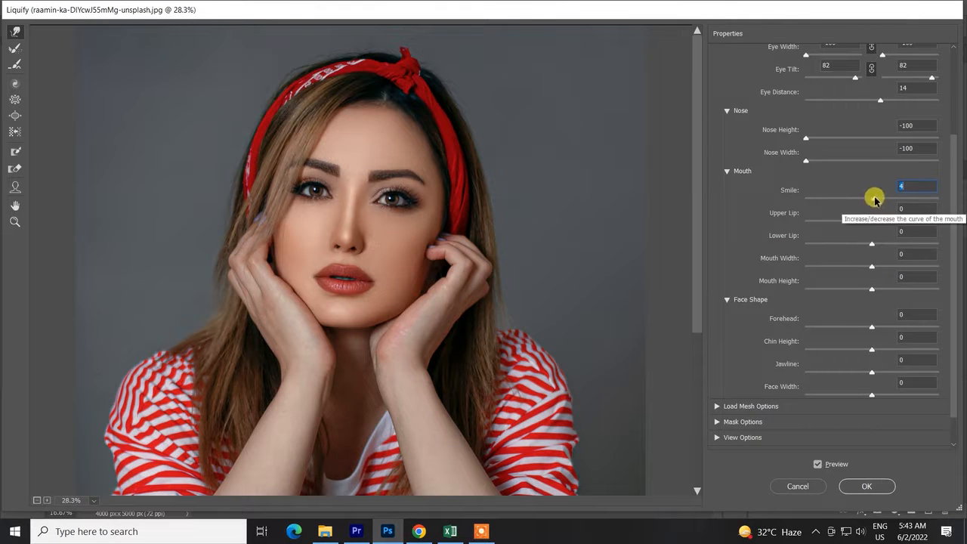
drag(872, 200, 887, 200)
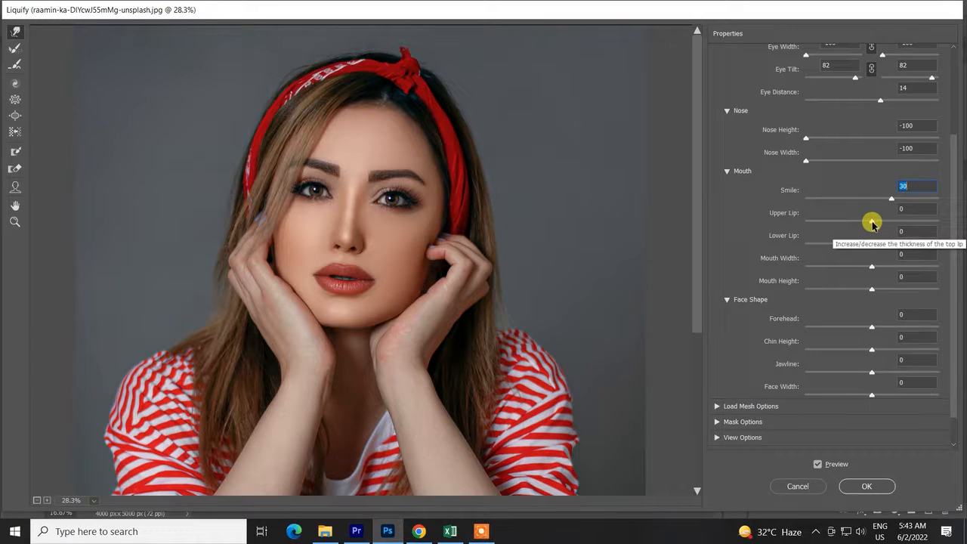
drag(872, 222, 811, 239)
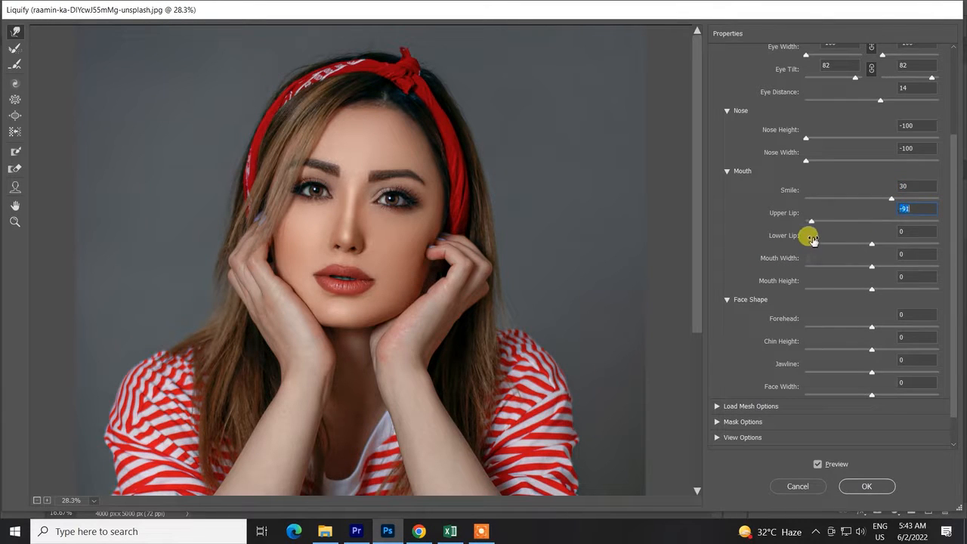
drag(873, 243, 874, 274)
drag(814, 224, 831, 222)
mouse_move(873, 266)
mouse_down()
mouse_move(964, 270)
mouse_move(873, 269)
mouse_up()
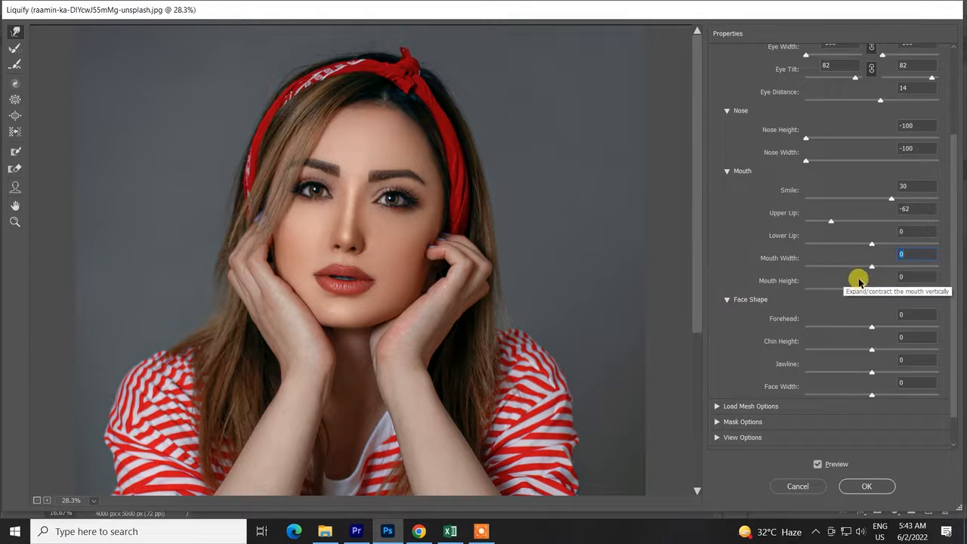
Set the mouth height to -100 and raise the Smile value to 60.
drag(871, 291, 788, 302)
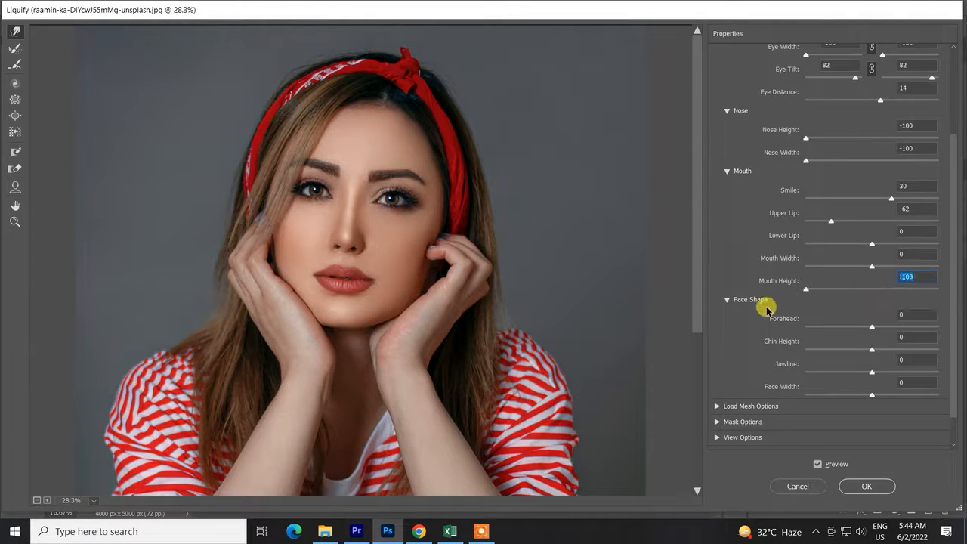
key(ctrl+z)
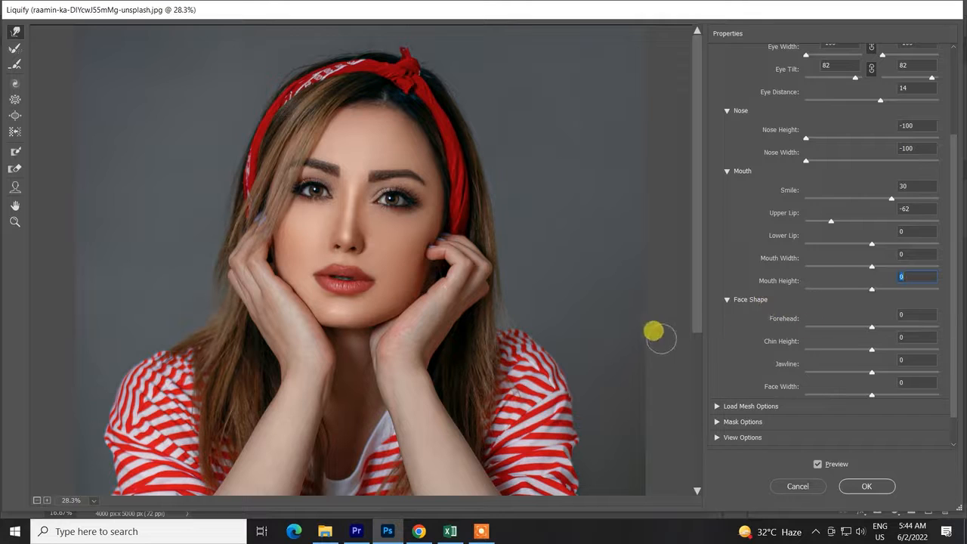
drag(851, 293, 780, 291)
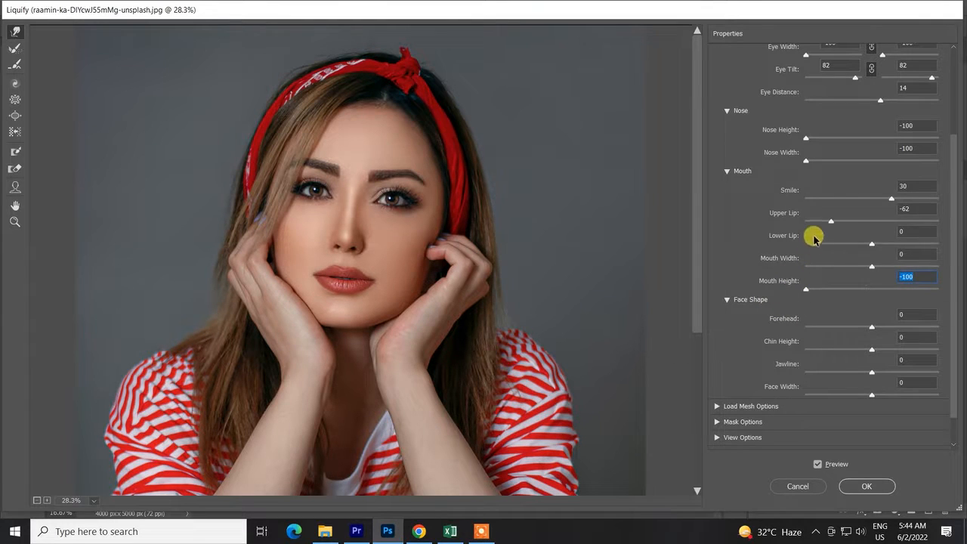
drag(890, 198, 911, 198)
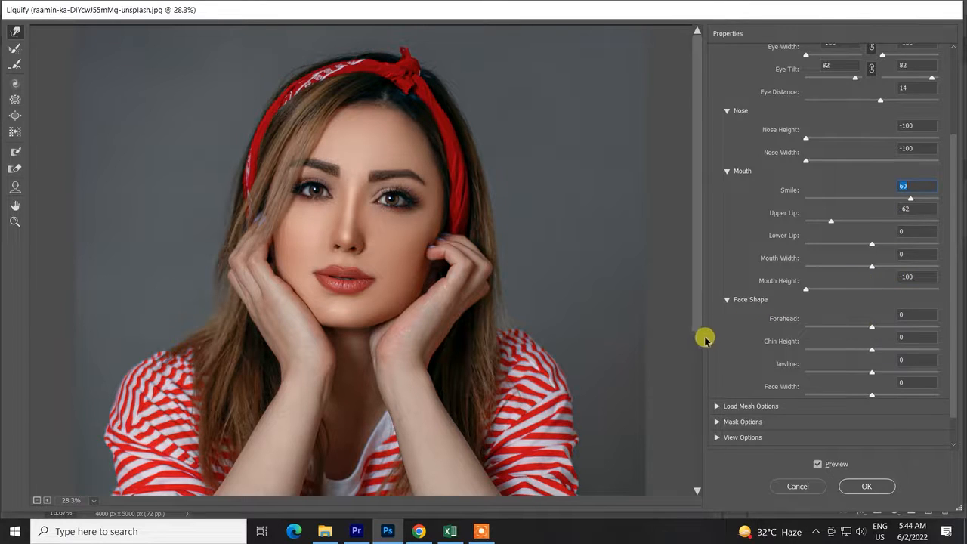
Reshape the face with Forehead at -100, Chin Height at 100 and Jawline at 100.
scroll(735, 322, down, 1)
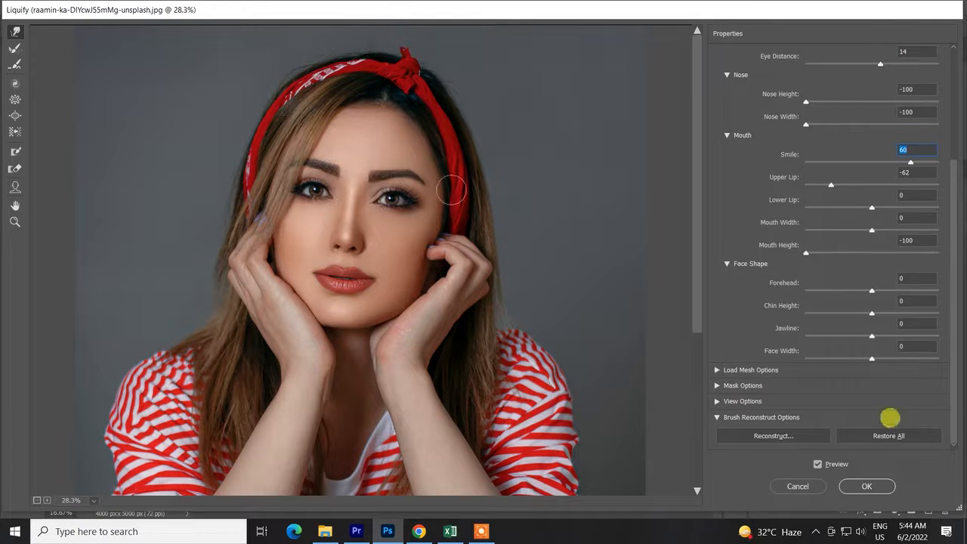
drag(872, 291, 799, 294)
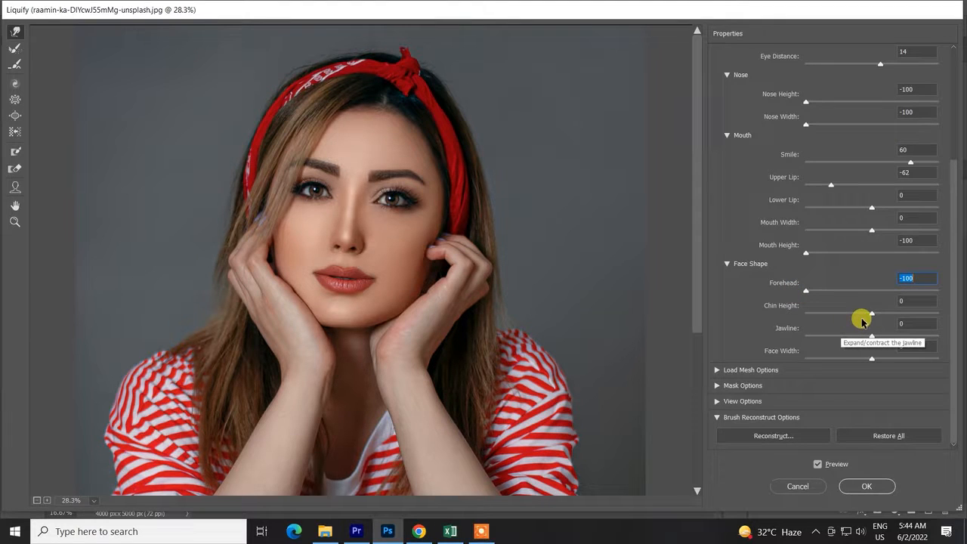
drag(872, 313, 962, 312)
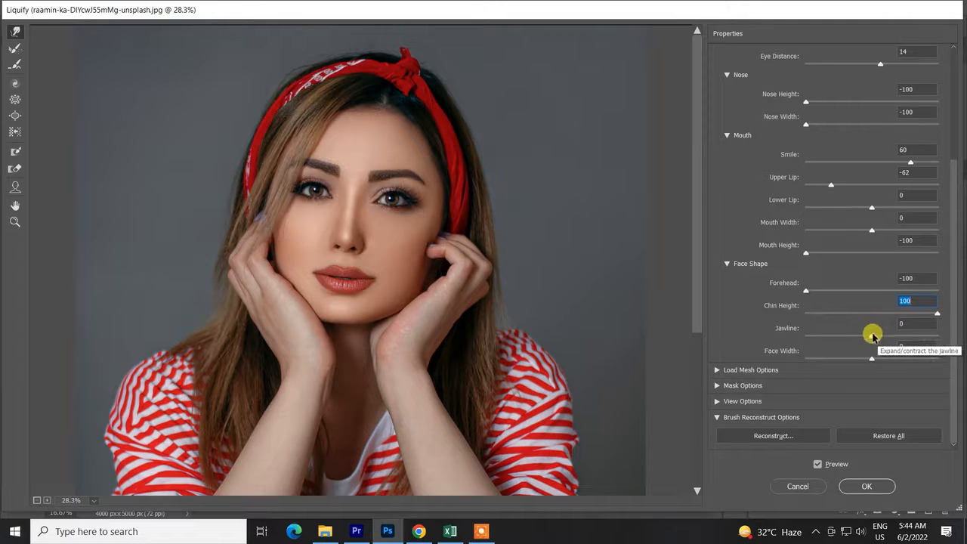
drag(873, 339, 961, 344)
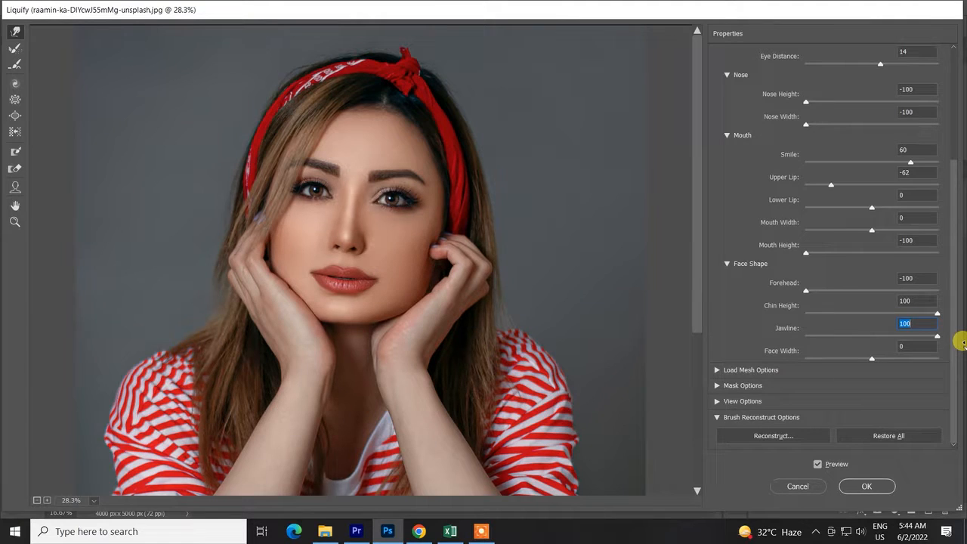
Set the Face Shape Jawline to -90 and Face Width to -73, and apply the Liquify filter.
drag(962, 343, 806, 347)
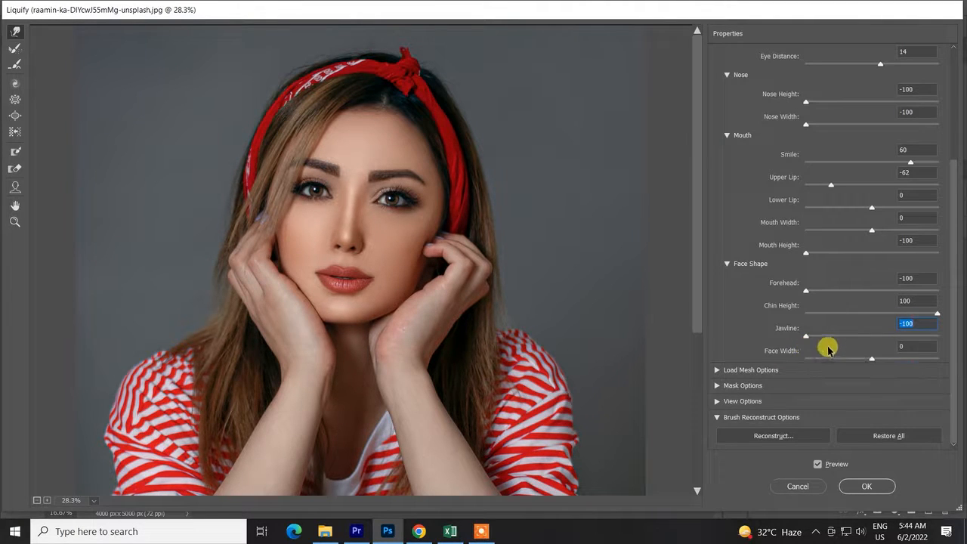
click(813, 338)
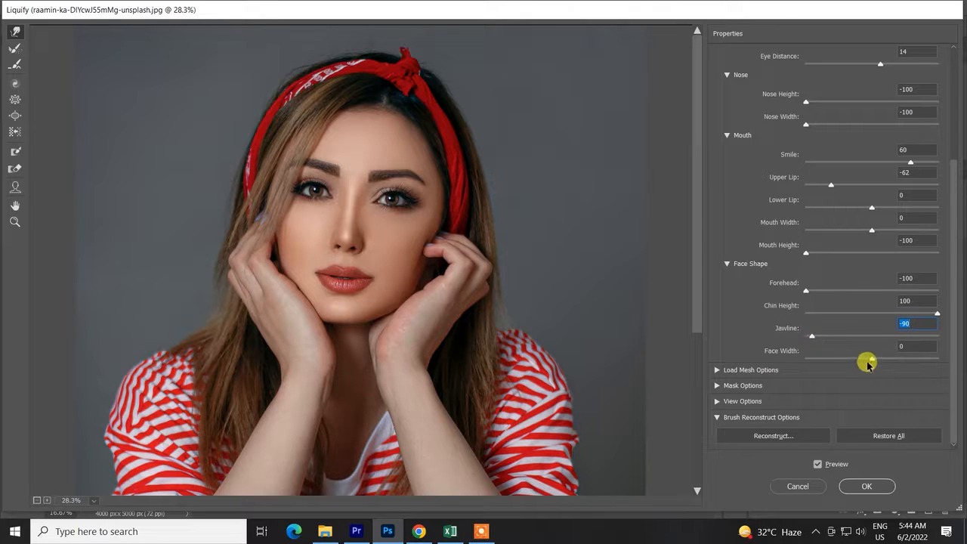
drag(874, 361, 873, 383)
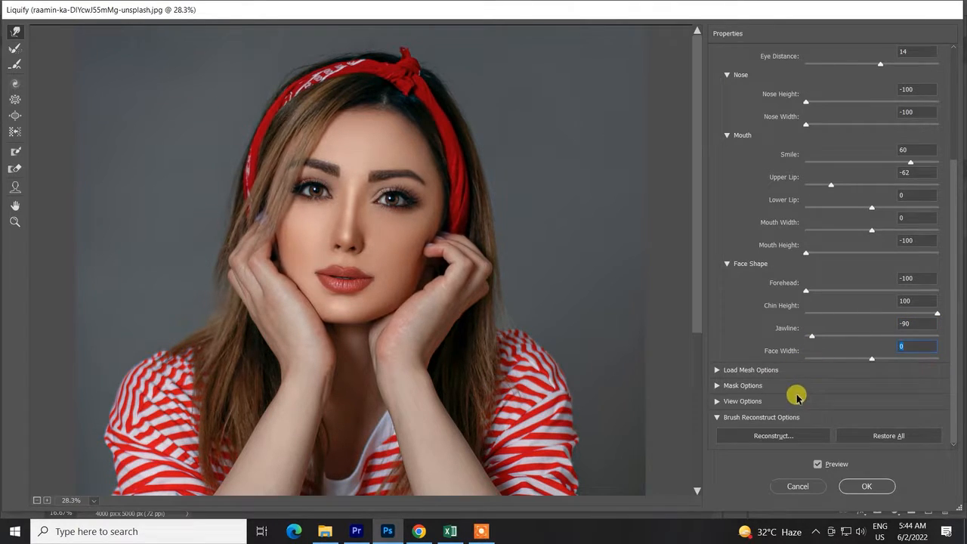
mouse_move(797, 398)
mouse_down()
mouse_move(813, 392)
mouse_move(821, 369)
mouse_move(811, 387)
mouse_up()
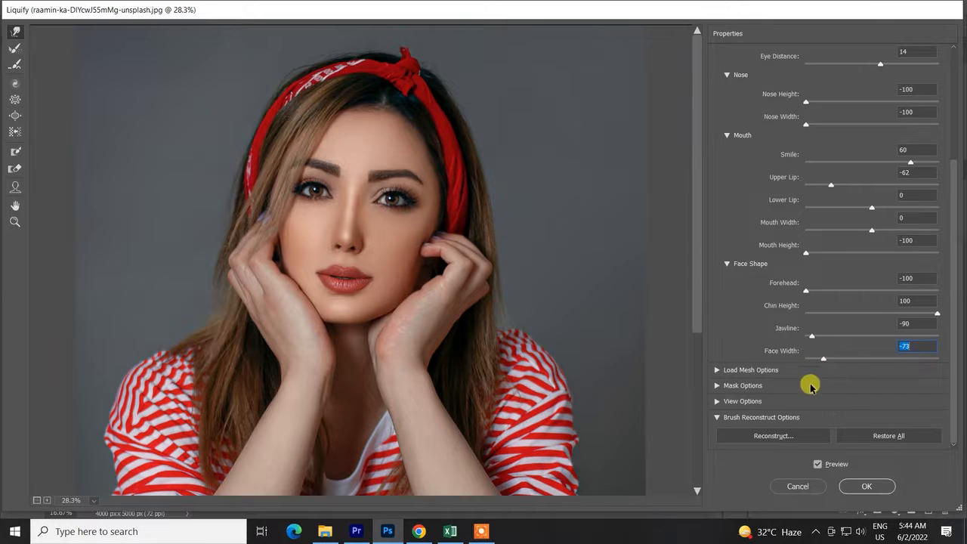
click(717, 386)
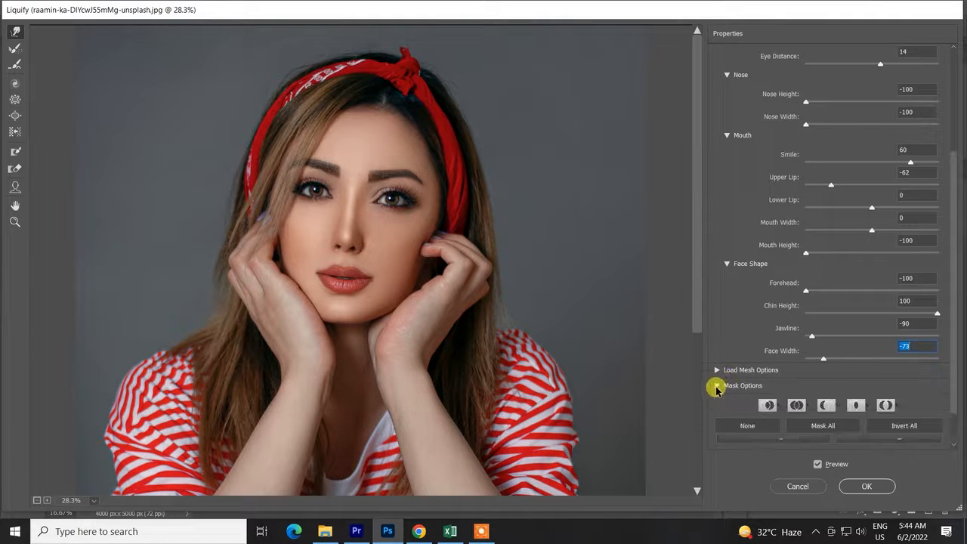
click(717, 386)
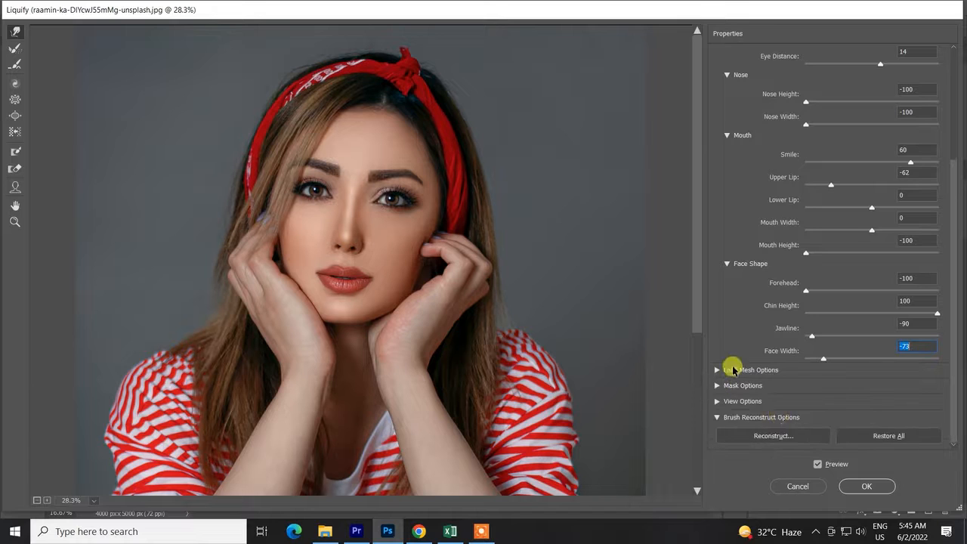
click(848, 486)
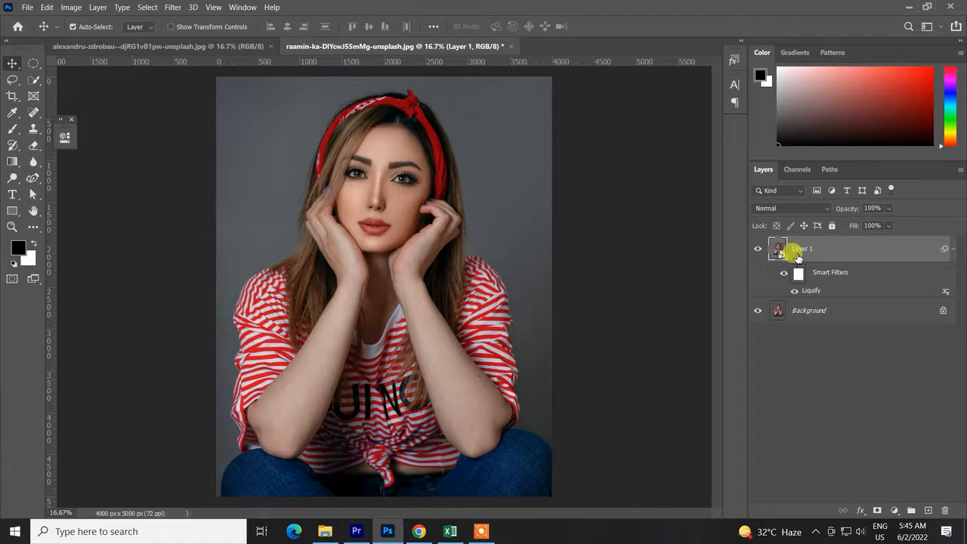
Switch the retouched layer's smart filters off and on to compare the portrait before and after Liquify.
right_click(794, 251)
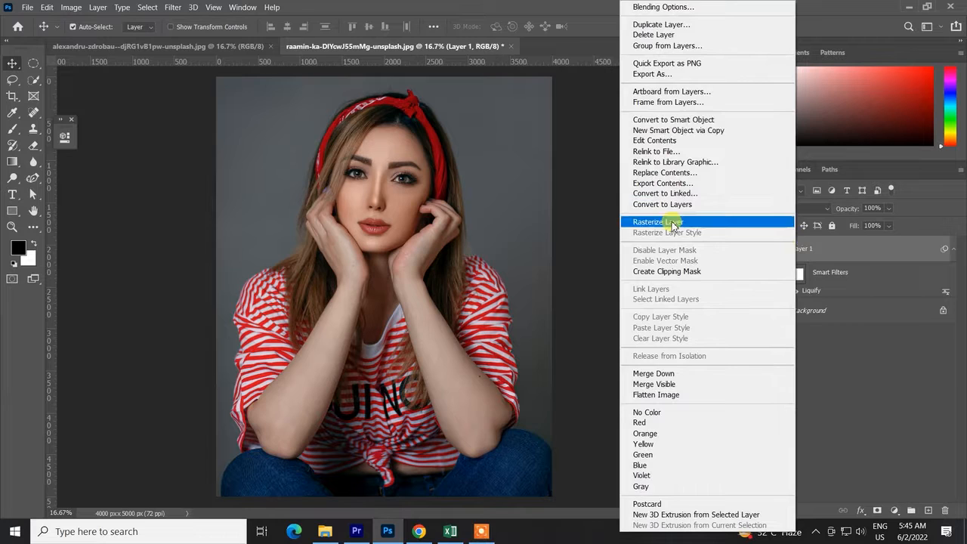
click(949, 394)
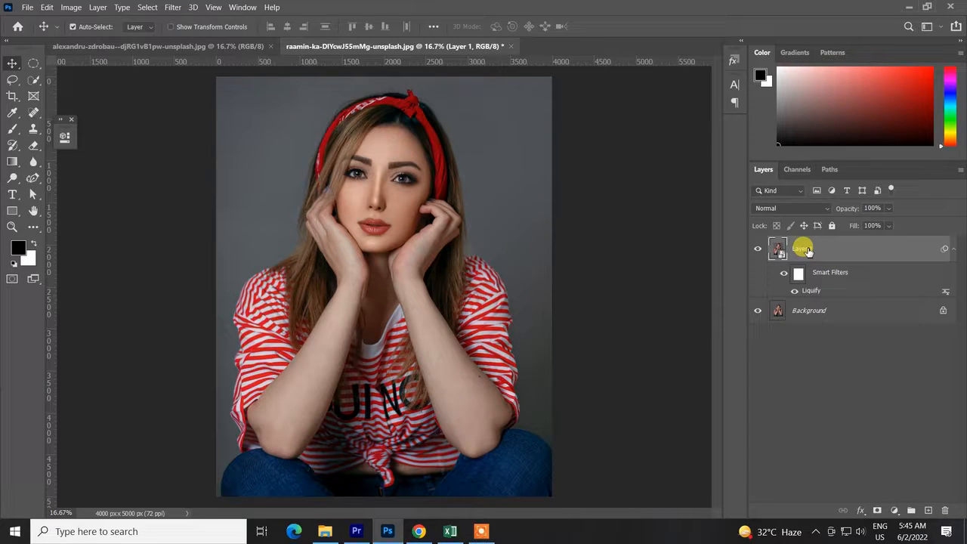
click(785, 273)
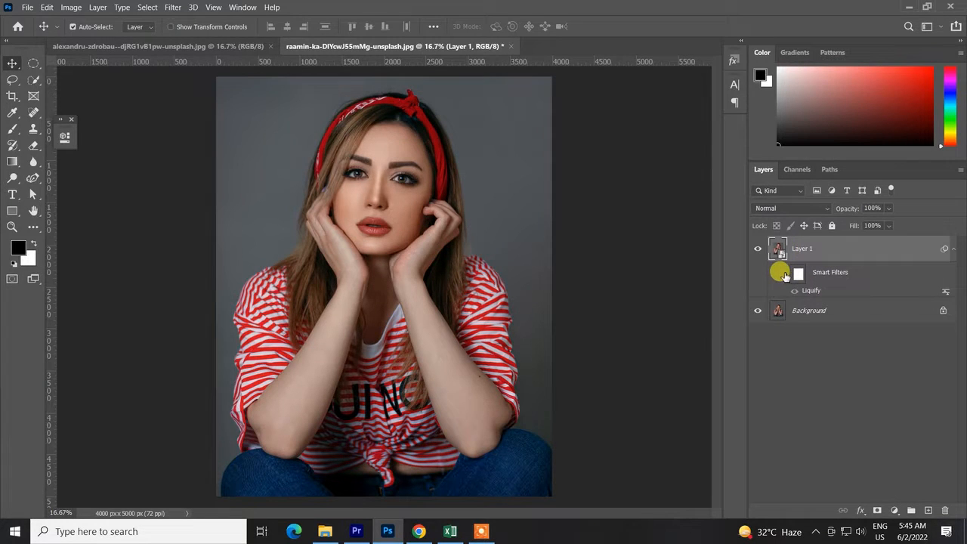
click(784, 273)
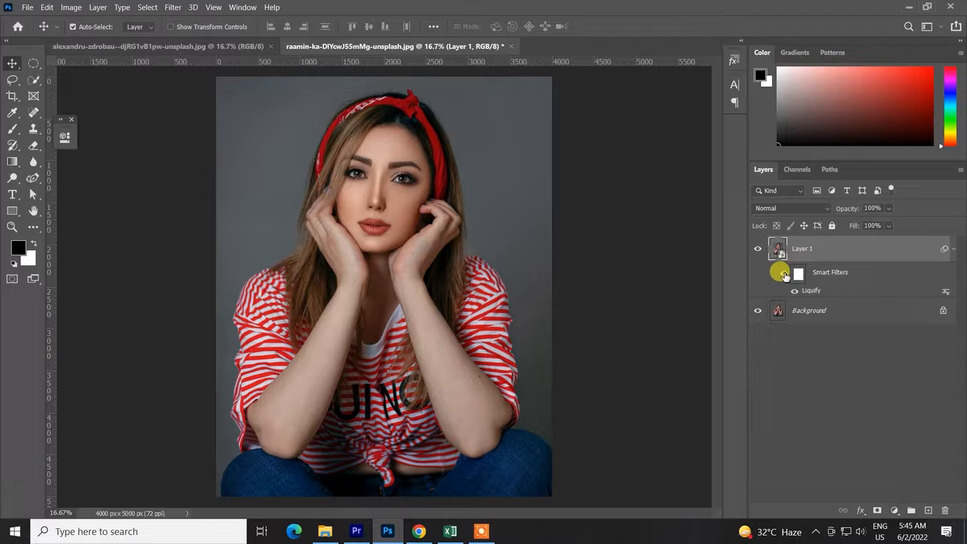
click(784, 273)
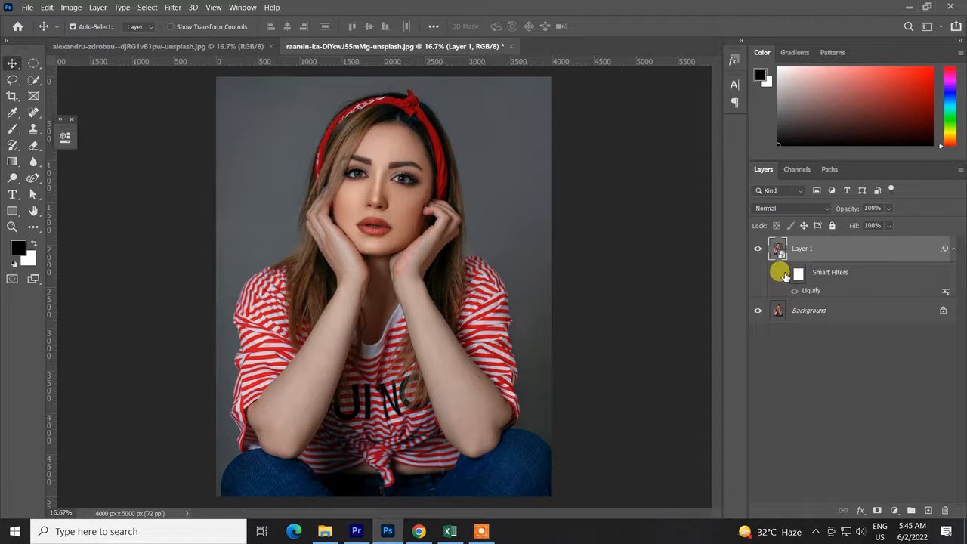
click(784, 274)
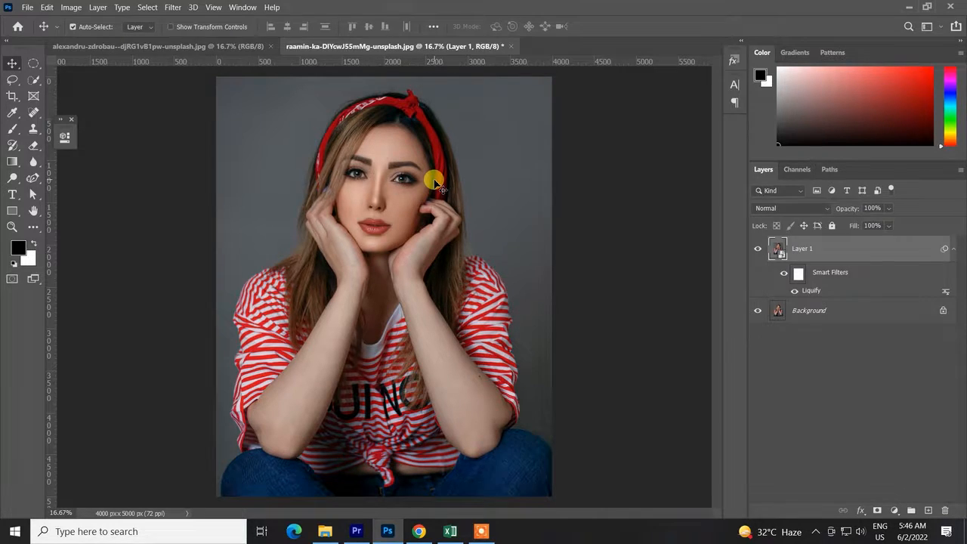
Switch to the fur-hood portrait, duplicate its background layer, and convert the copy to a smart object.
click(111, 47)
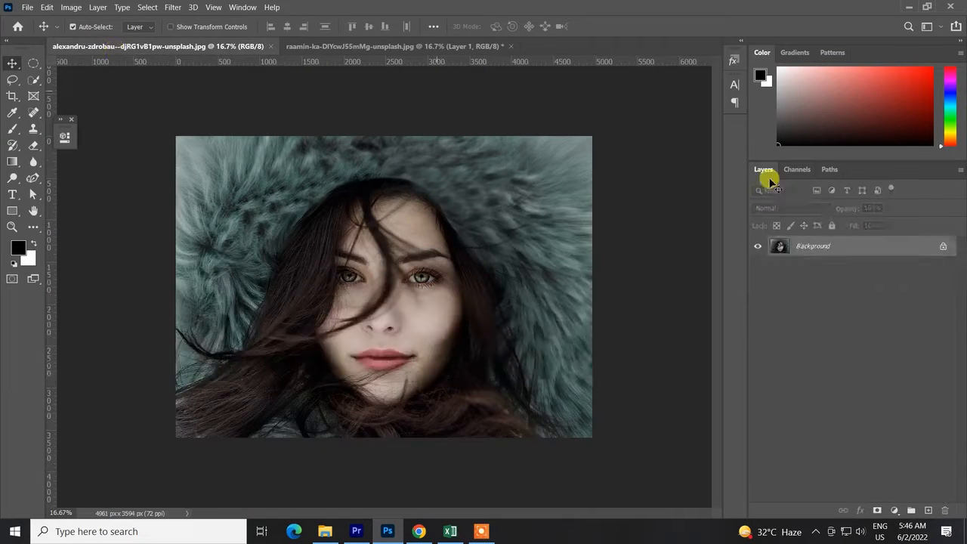
key(ctrl+j)
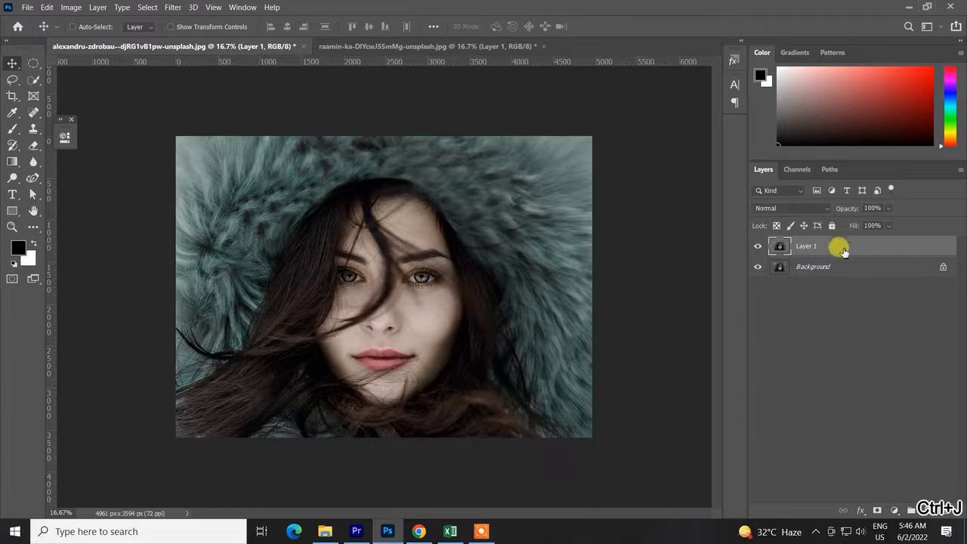
right_click(844, 250)
click(733, 161)
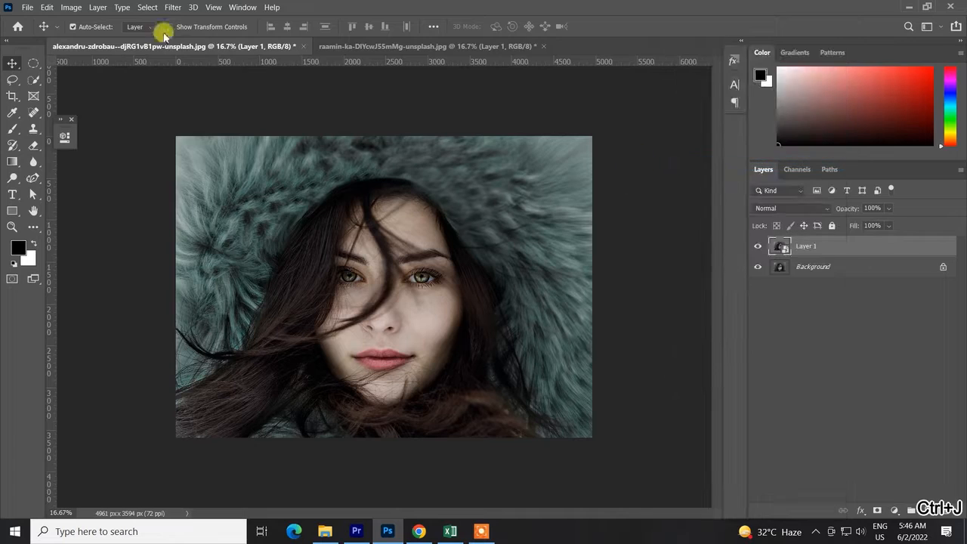
Start Liquify on the smart object and set both eyes to Size -22, Height 63, Width -91 and Tilt -52, with Eye Distance -51.
click(173, 7)
click(190, 112)
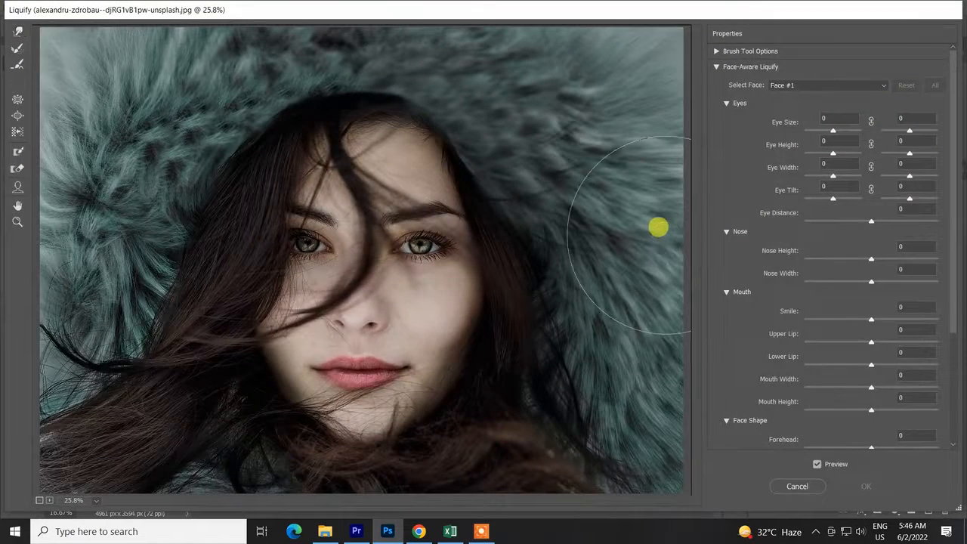
key(super+c)
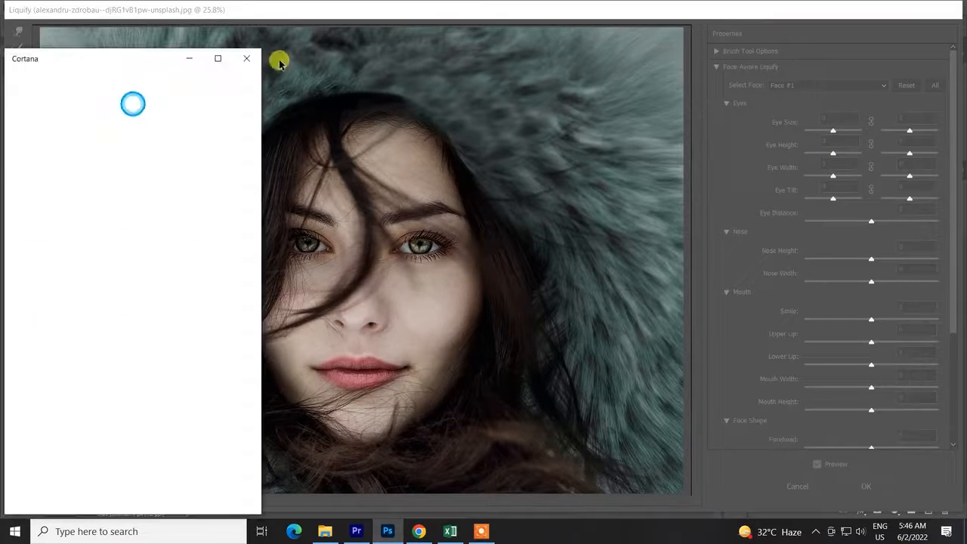
click(279, 62)
mouse_move(834, 130)
mouse_down()
mouse_move(870, 139)
mouse_move(807, 143)
mouse_move(827, 133)
mouse_move(833, 155)
mouse_move(851, 154)
mouse_move(807, 176)
mouse_move(818, 199)
mouse_up()
key(super+x)
click(18, 52)
drag(876, 219, 826, 219)
Set Nose Height -90 and Nose Width -98, and shape the mouth with Smile 44, Upper Lip -100, Lower Lip 44 and Mouth Width -84.
drag(871, 259, 810, 260)
drag(873, 281, 807, 282)
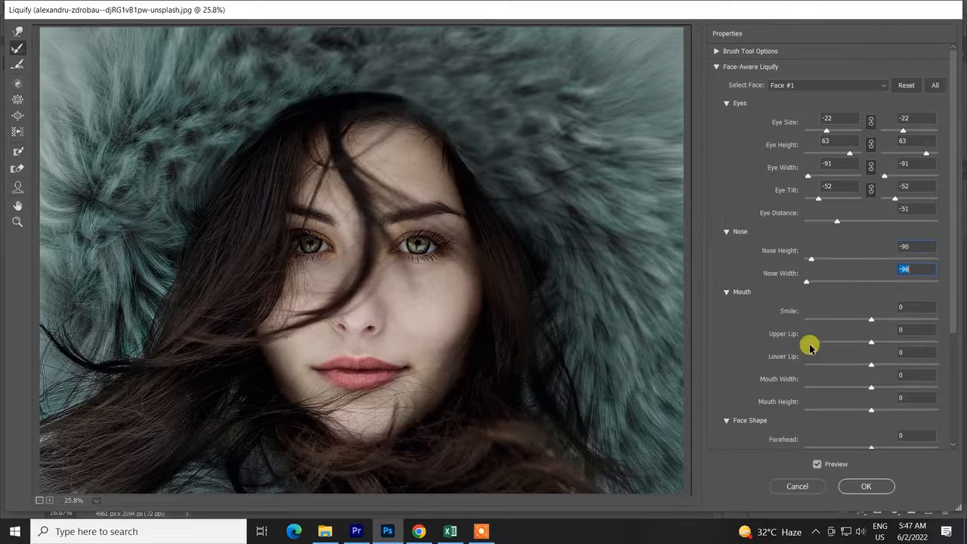
drag(871, 320, 804, 344)
drag(871, 366, 817, 390)
drag(871, 411, 908, 399)
key(ctrl+z)
Reshape the face with Forehead 38, Chin Height 38, Jawline -100 and Face Width -38, and apply the Liquify filter.
drag(951, 330, 942, 431)
drag(871, 291, 805, 352)
drag(871, 358, 845, 362)
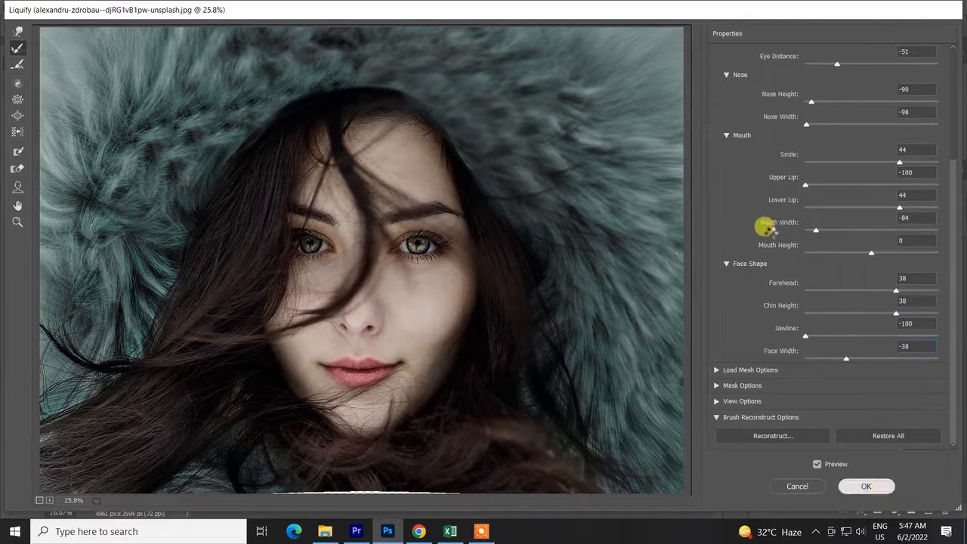
key(Return)
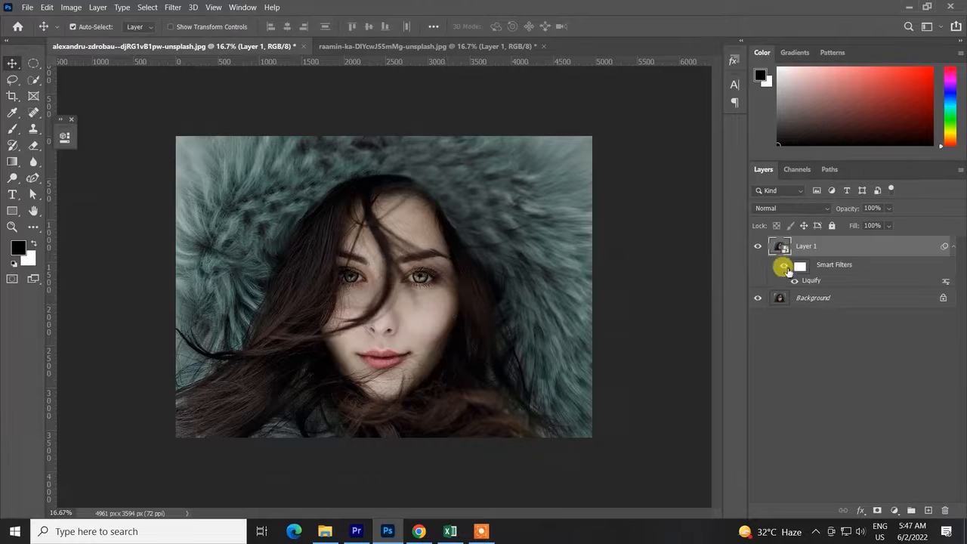
Toggle the smart filters on the fur-hood portrait to compare it with and without Liquify.
click(785, 267)
click(785, 267)
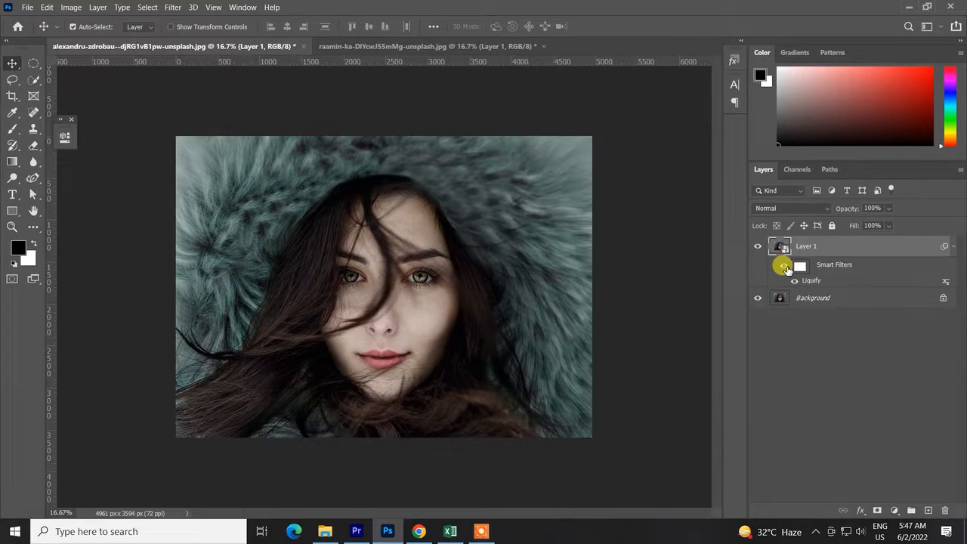